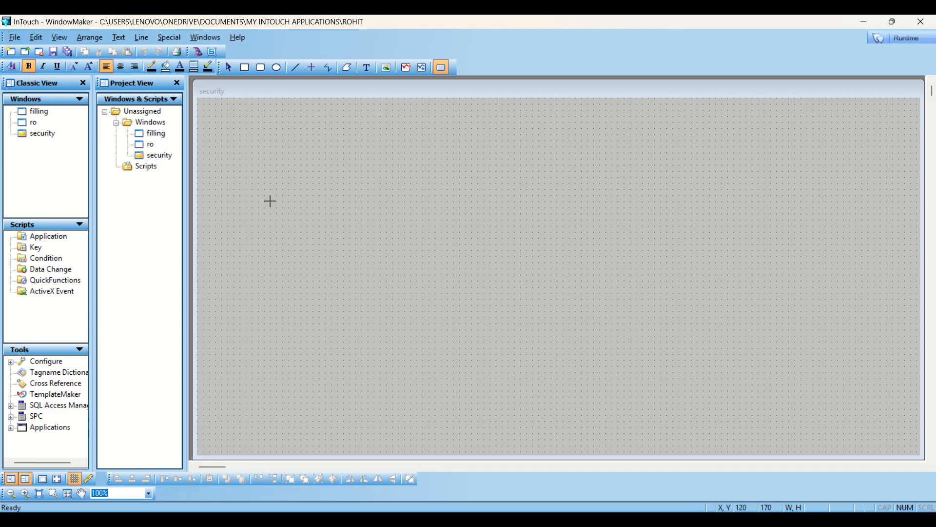
- Draw a pushbutton and change its label from 'Text' to 'motor'
left_click_drag(258, 208, 367, 286)
key("ctrl+l")
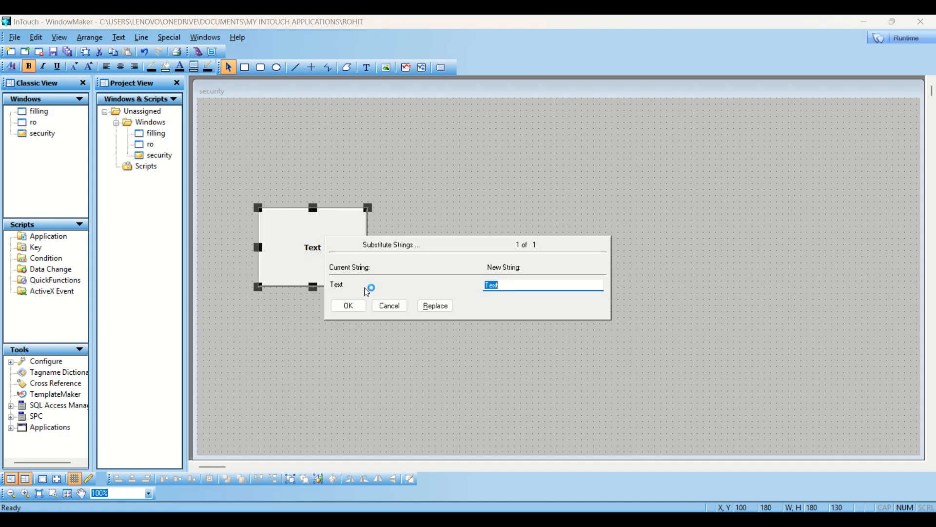
type("motor")
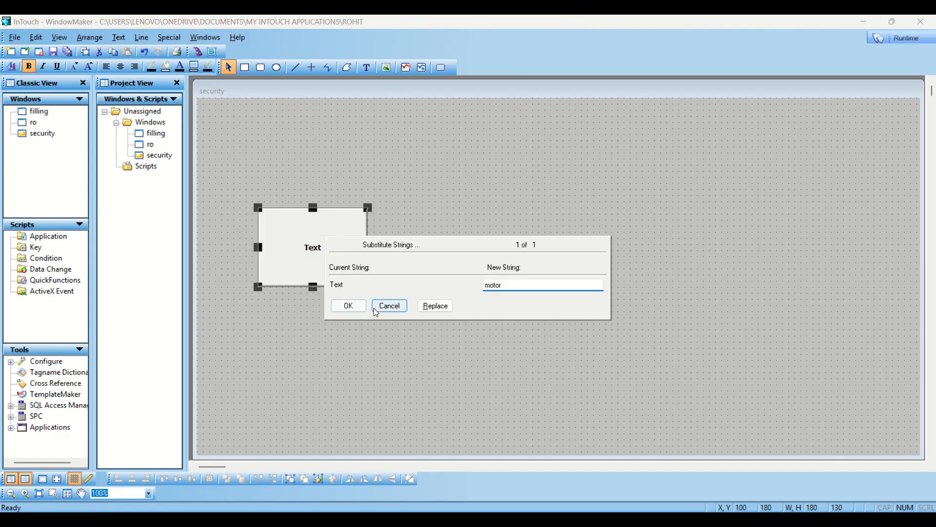
left_click(357, 308)
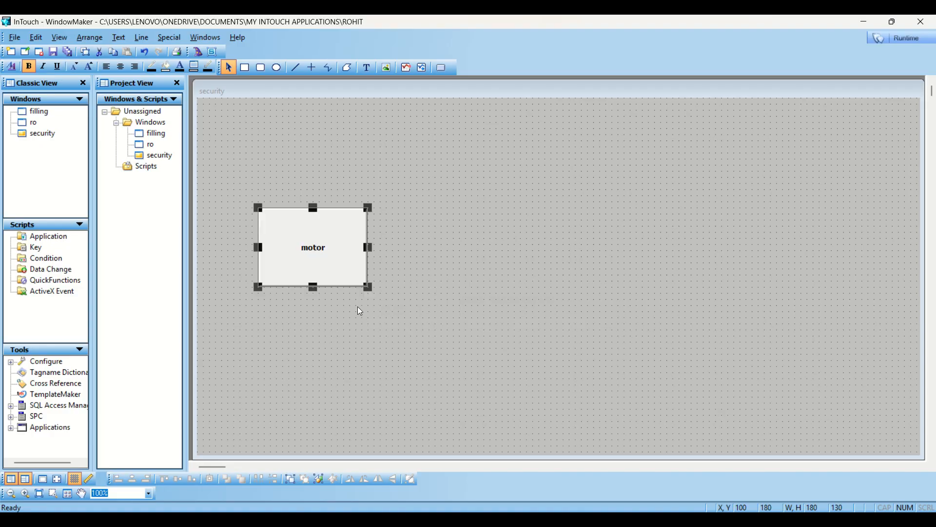
- Launch the Symbol Factory wizard from the Wizards list
left_click(199, 52)
left_click(332, 277)
left_click(418, 198)
left_click(340, 378)
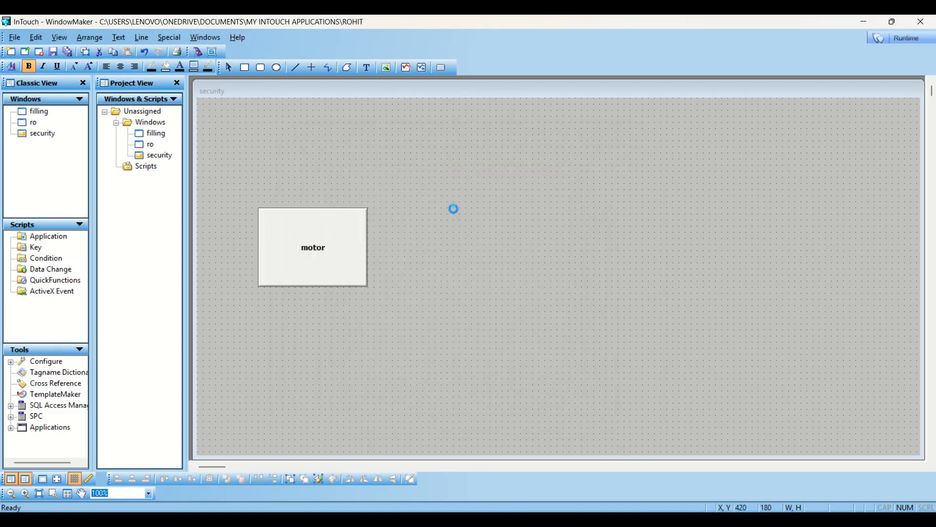
- Insert Motor 12 from the Motors category, break its cell, and enlarge it beside the button
key("m")
key("m")
key("m")
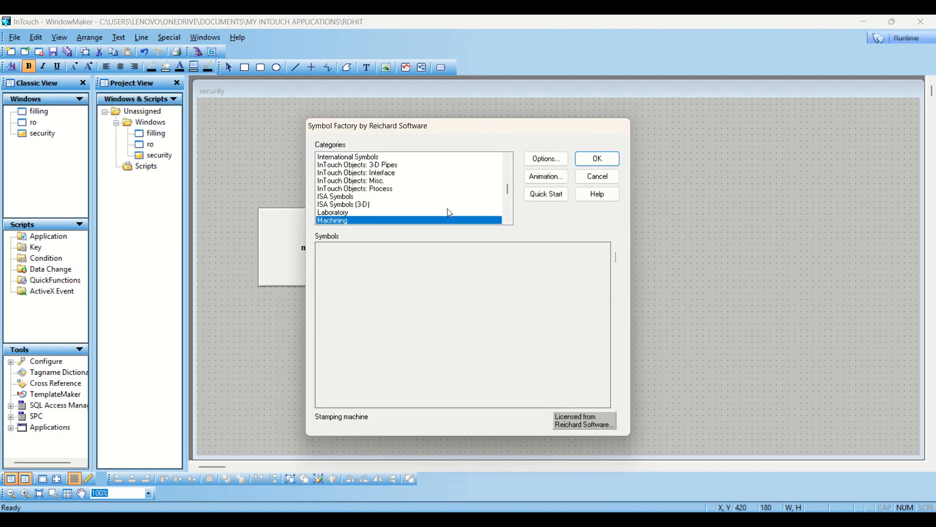
key("m")
key("m")
key("m")
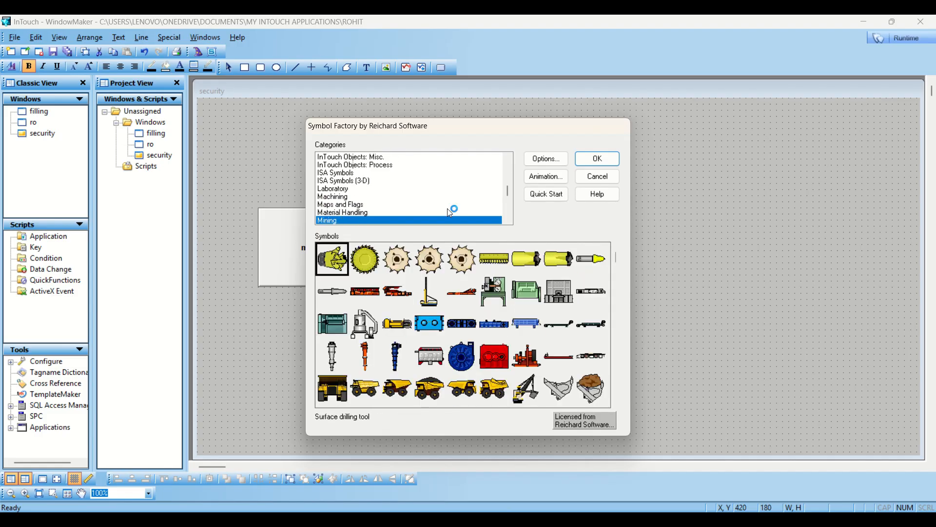
key("m")
key("m")
key("m")
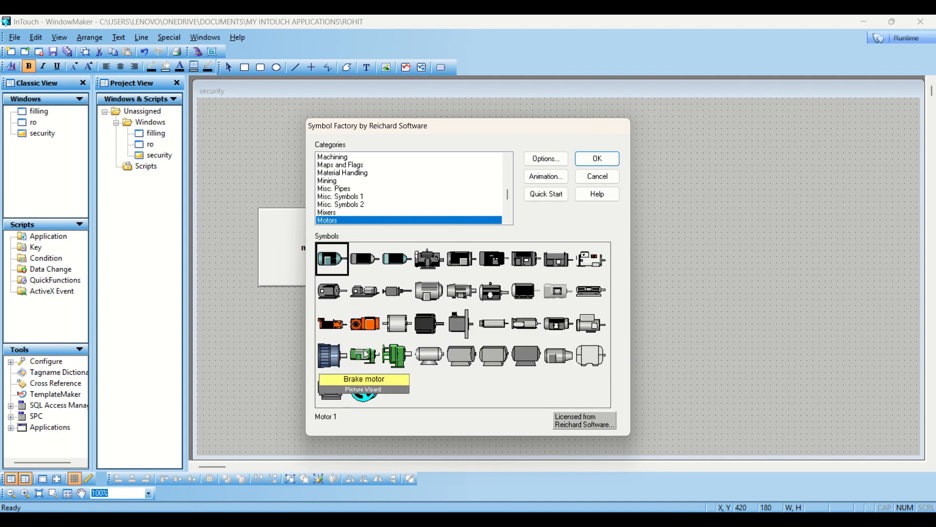
left_click(365, 292)
left_click(598, 159)
left_click(446, 200)
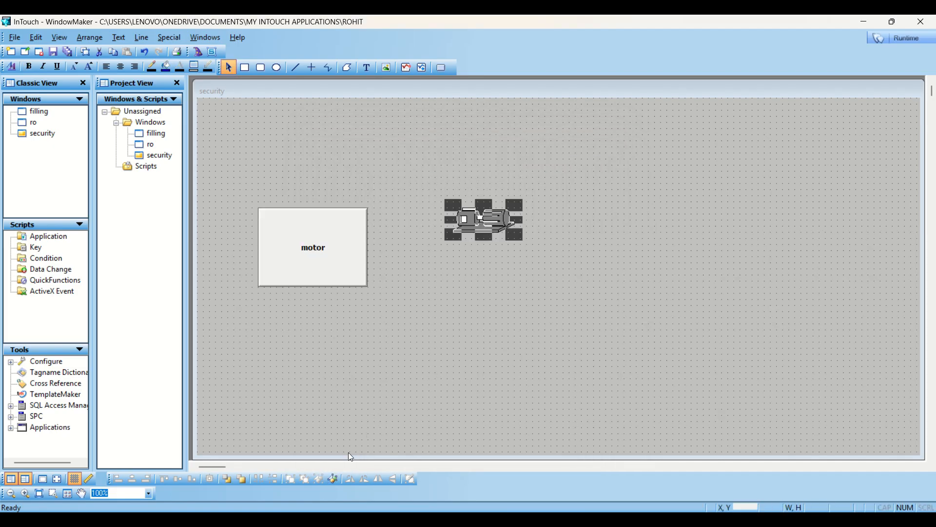
left_click(333, 479)
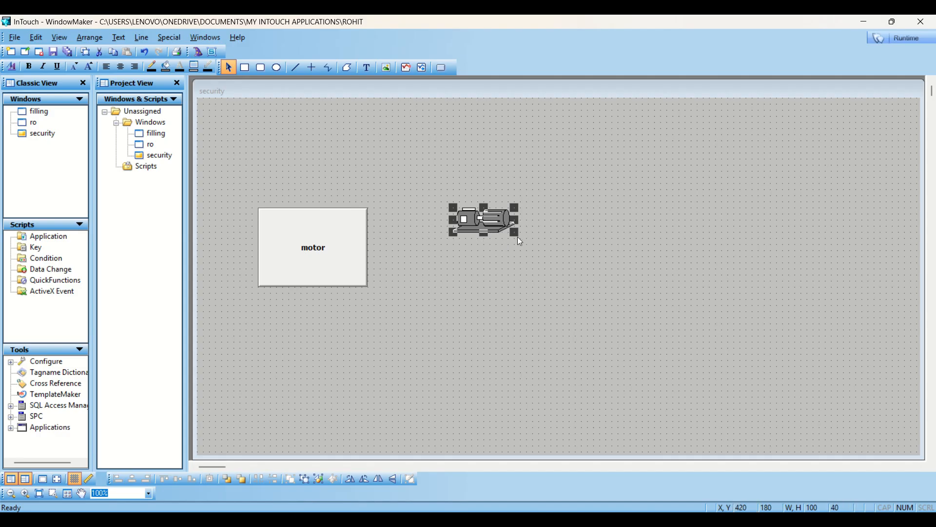
left_click_drag(516, 236, 621, 276)
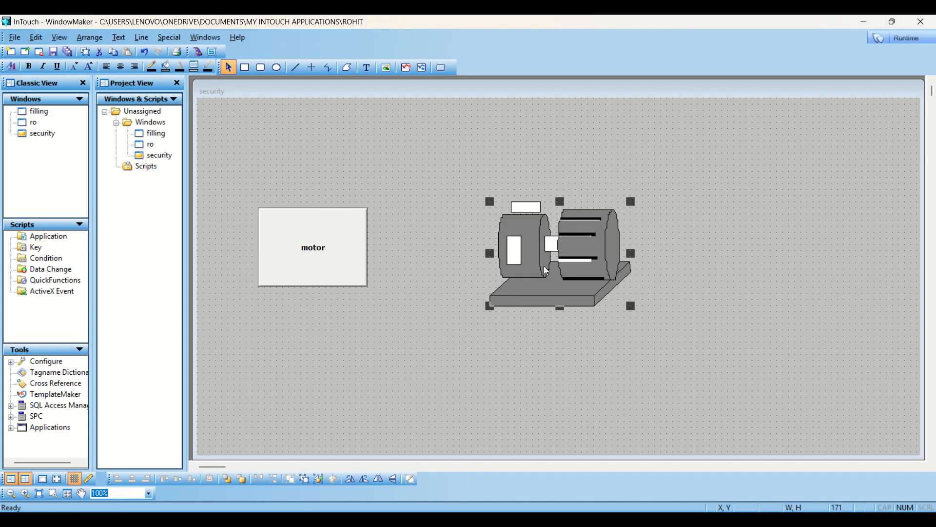
- Give the motor button a Discrete Value pushbutton link with Toggle action
double_click(333, 242)
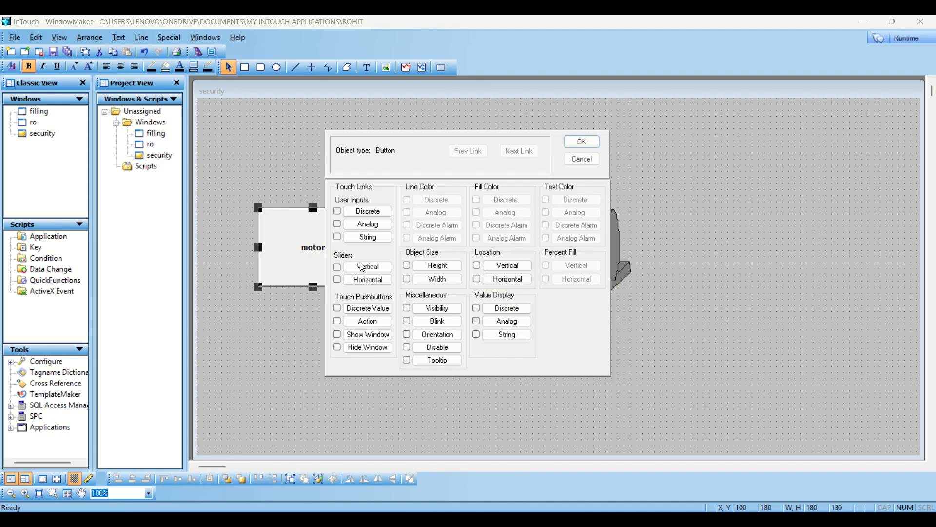
left_click(367, 309)
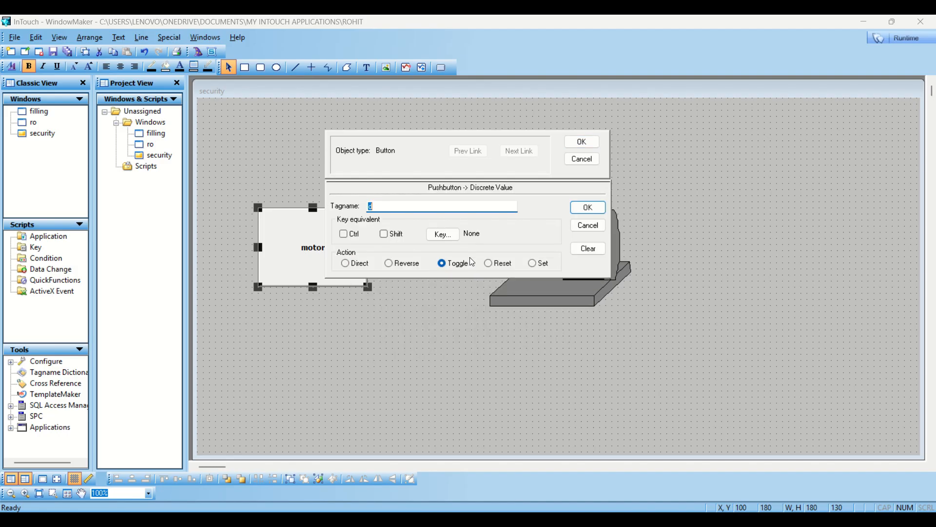
left_click(582, 142)
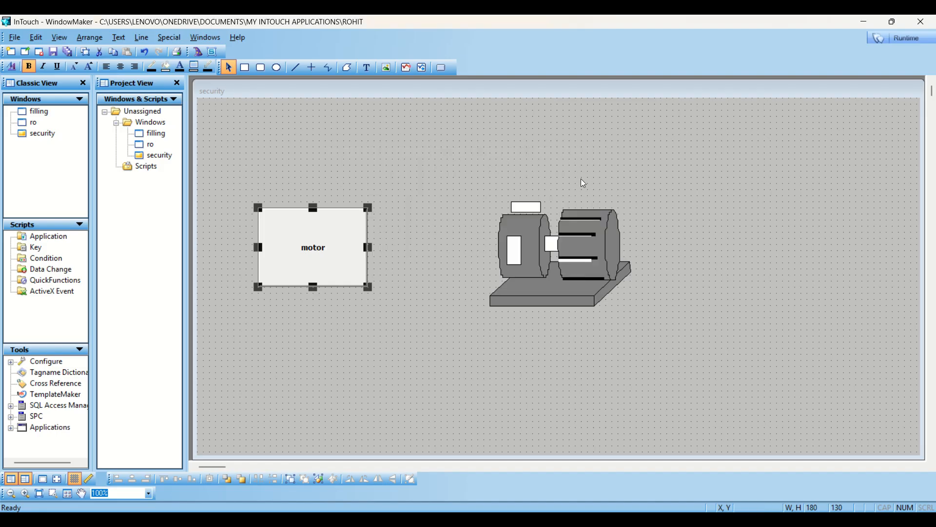
- Link the motor symbol's discrete fill colour to d: bright green when on, red when off
double_click(579, 237)
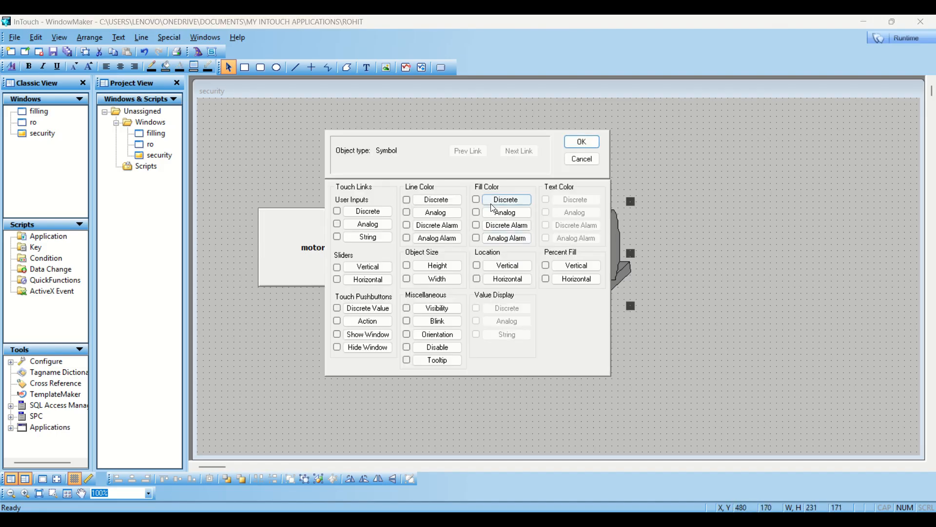
left_click(512, 205)
type("d")
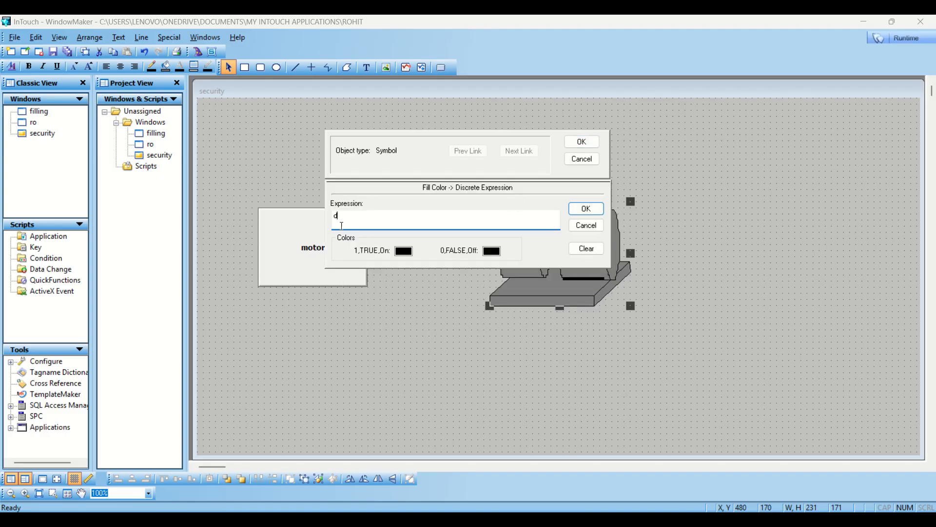
left_click(406, 252)
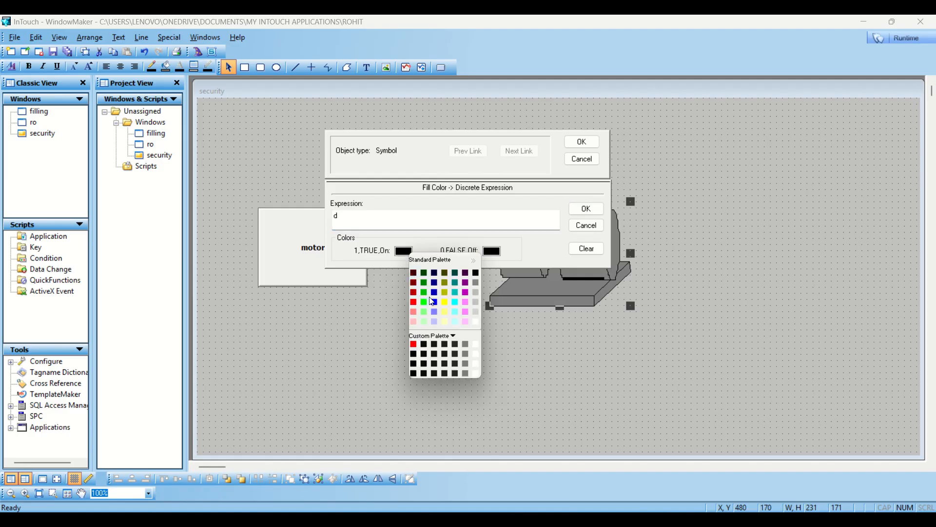
left_click(425, 302)
left_click(491, 251)
left_click(501, 305)
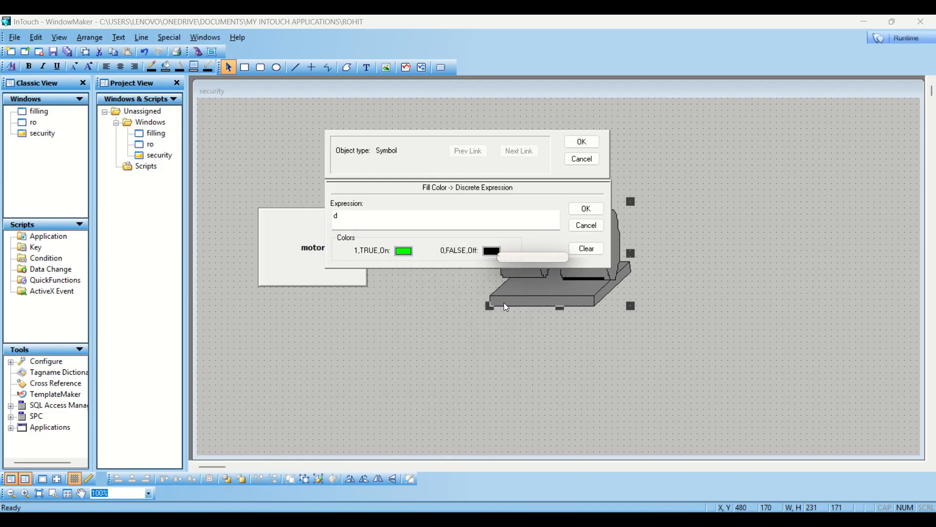
left_click(582, 142)
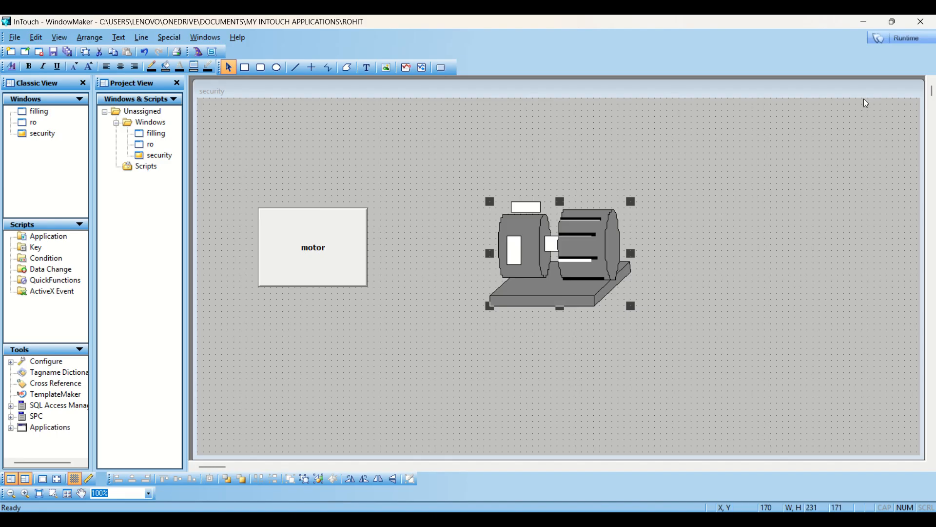
left_click(907, 38)
left_click(152, 193)
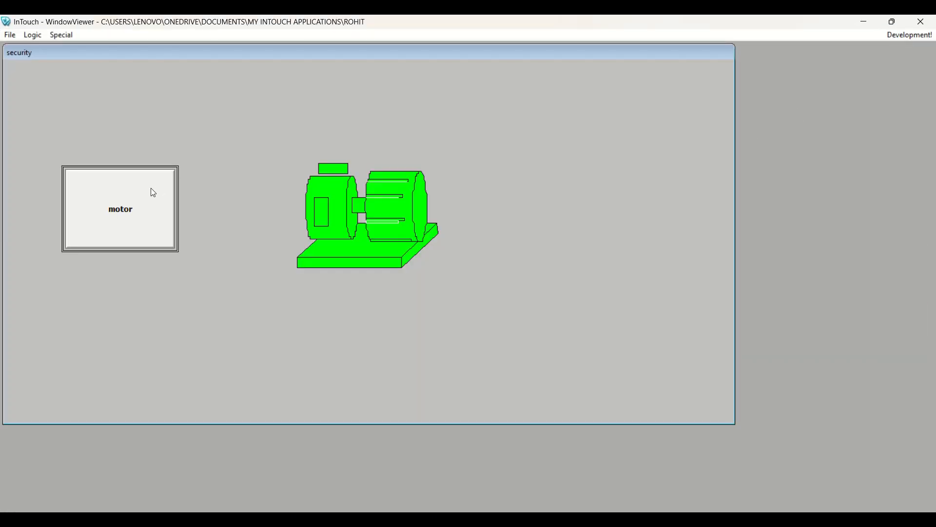
left_click(152, 193)
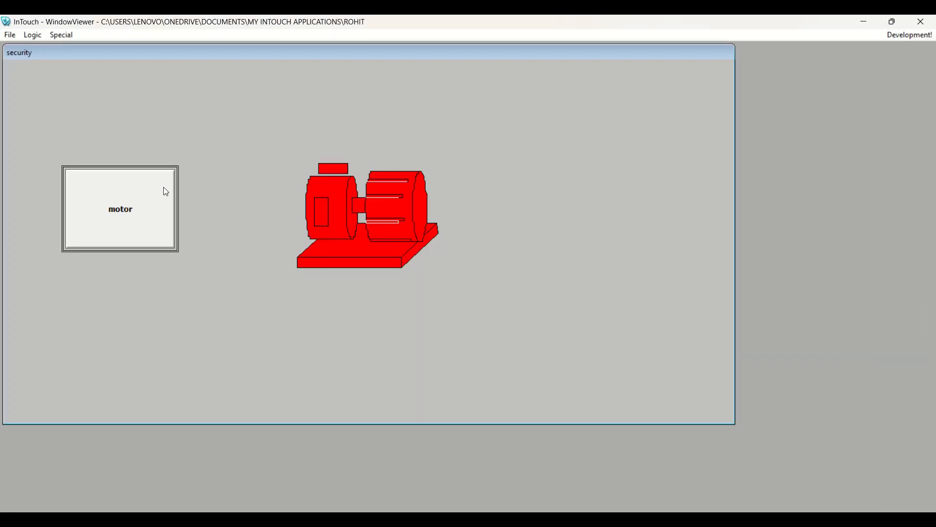
left_click(905, 36)
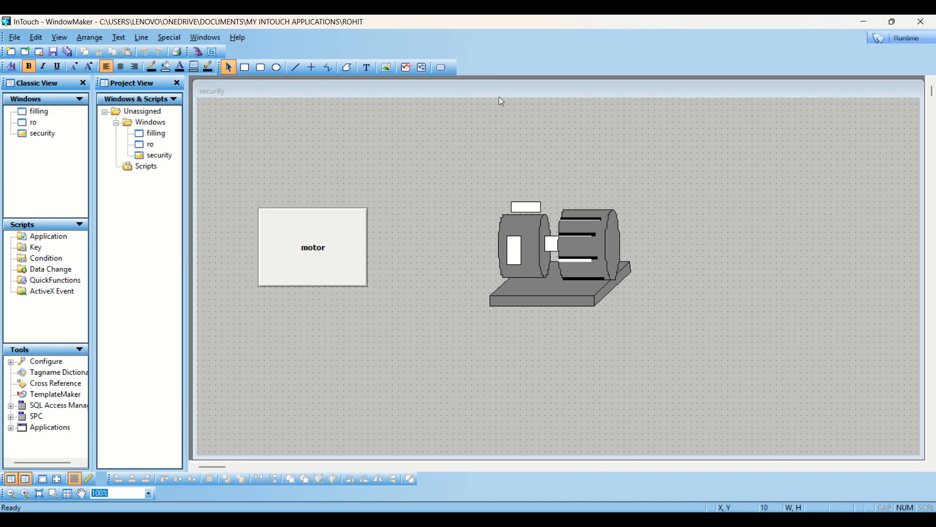
- Place a '#' text object above the motor and enlarge it
left_click(366, 67)
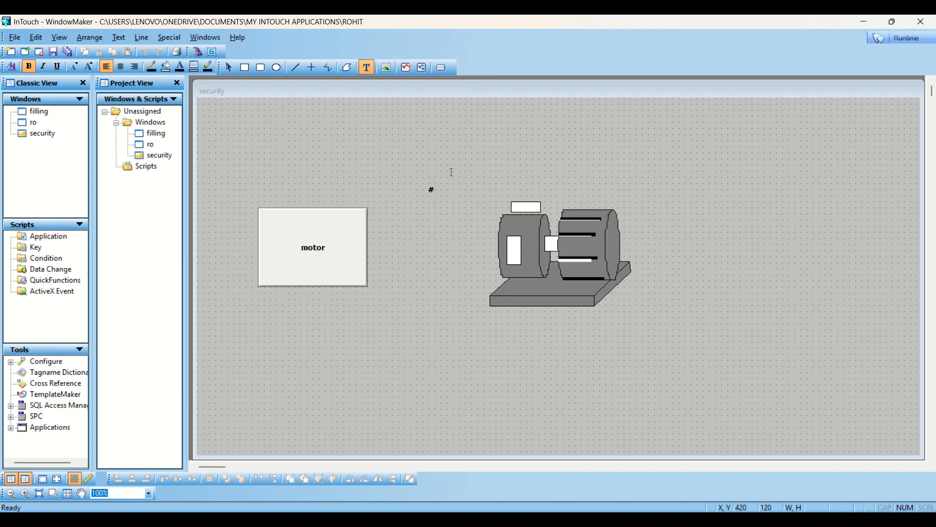
left_click(432, 189)
left_click(447, 173)
left_click(430, 190)
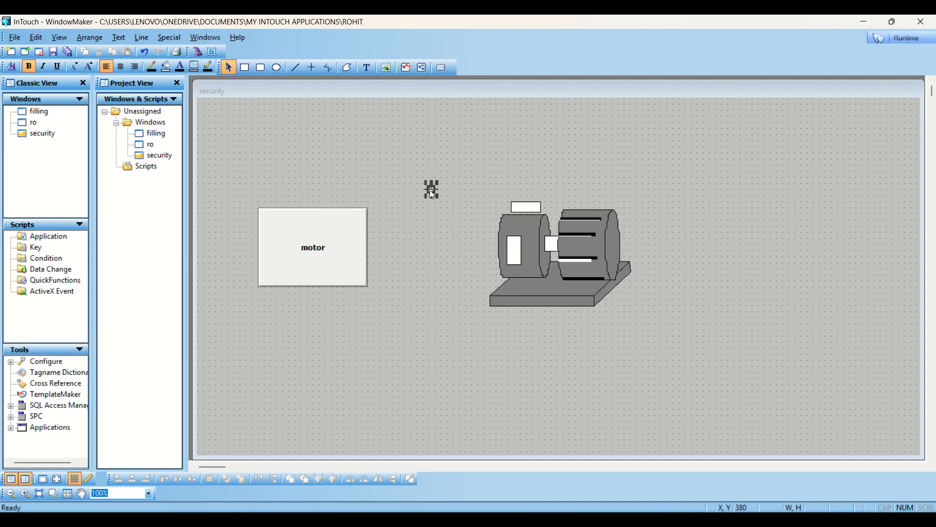
left_click_drag(435, 185, 472, 153)
- Give the '#' text a discrete User Input link to tag d
double_click(432, 198)
left_click(385, 219)
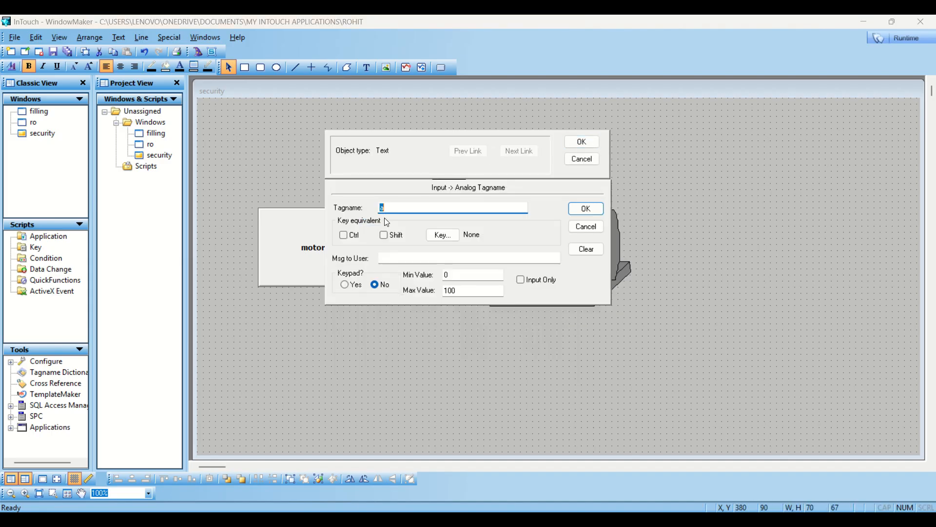
left_click(571, 230)
left_click(377, 213)
type("d")
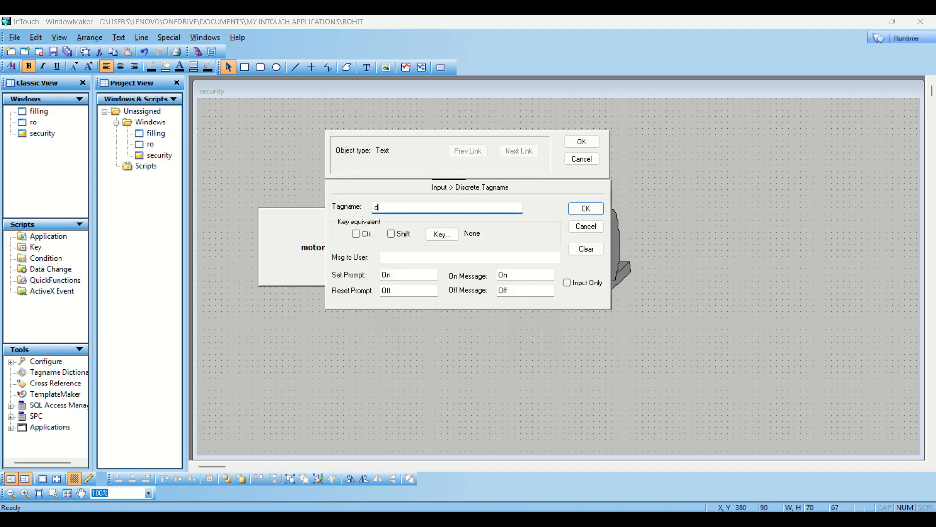
key("Return")
left_click(583, 141)
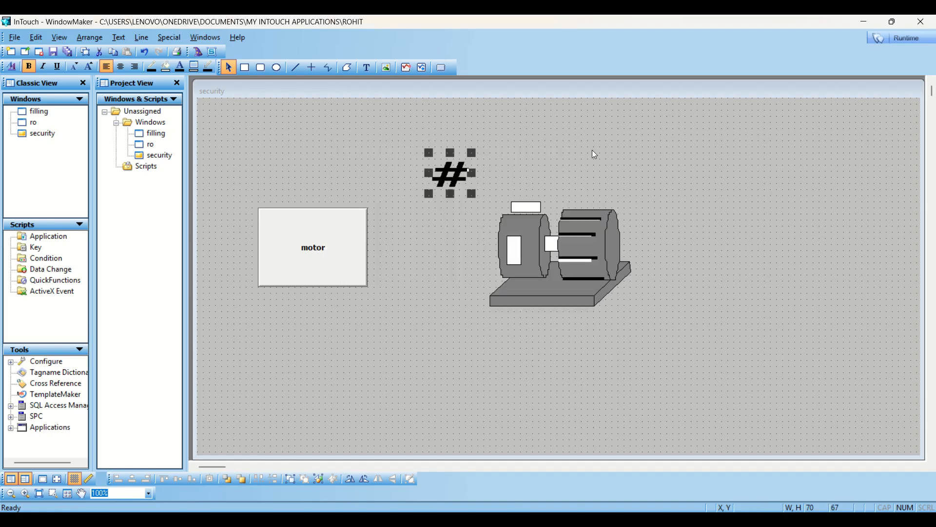
- Set the application security type to InTouch, then close the running WindowViewer
left_click(179, 37)
mouse_move(188, 53)
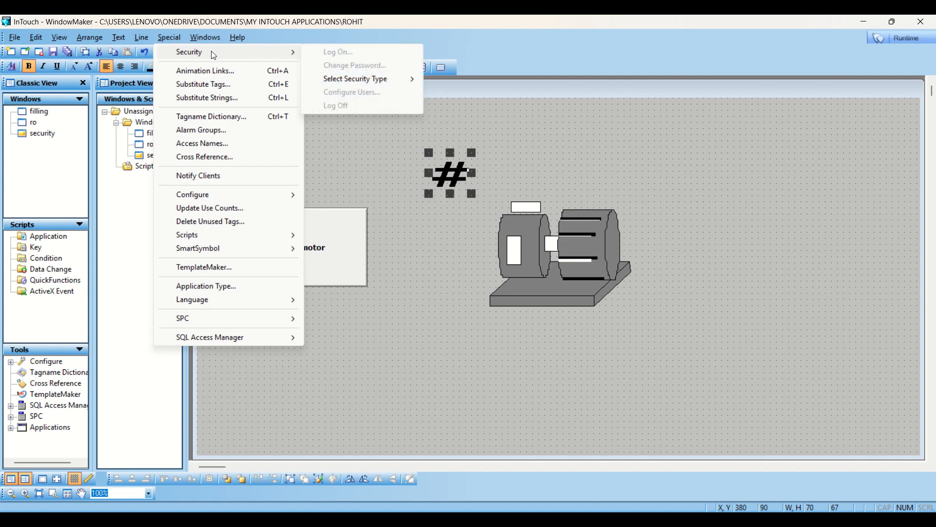
mouse_move(353, 84)
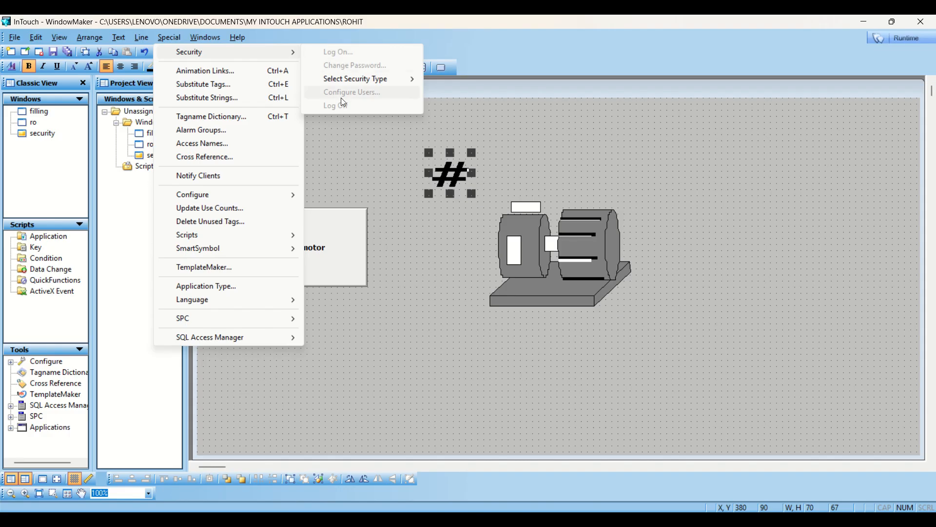
mouse_move(385, 79)
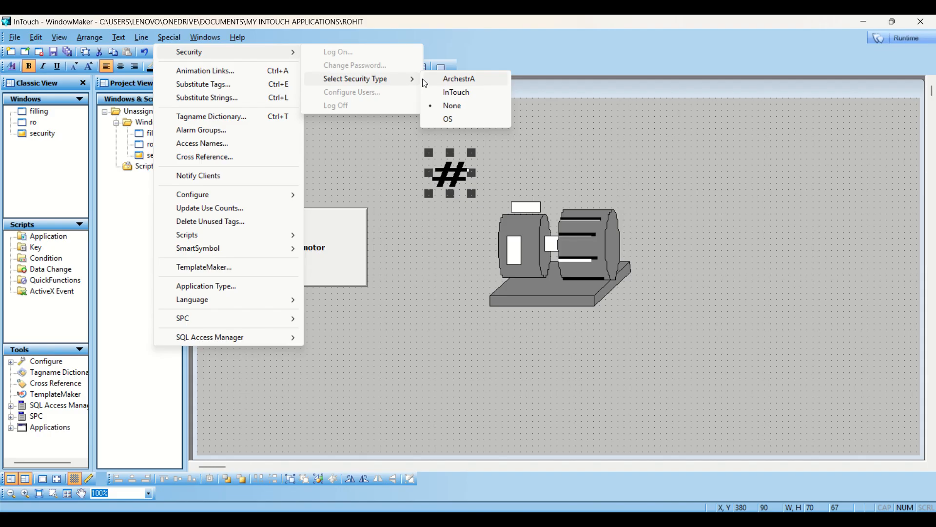
left_click(456, 95)
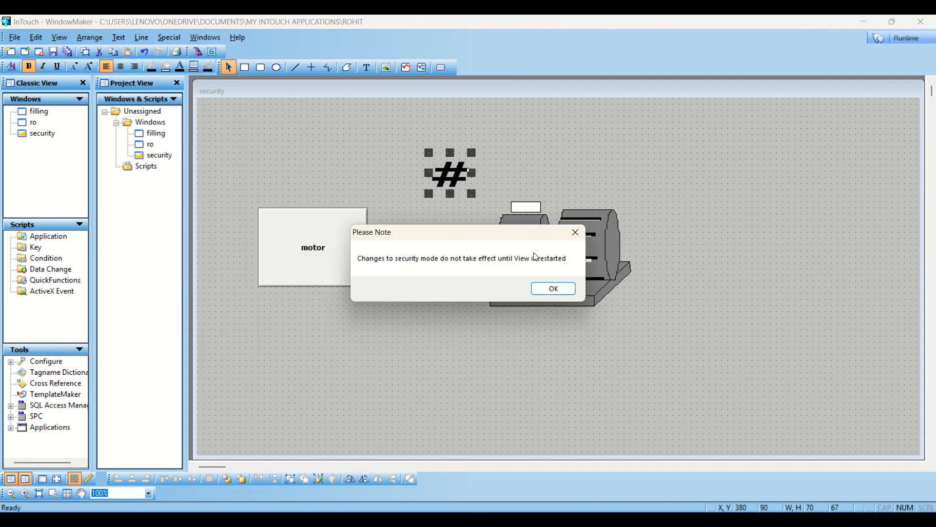
left_click(552, 290)
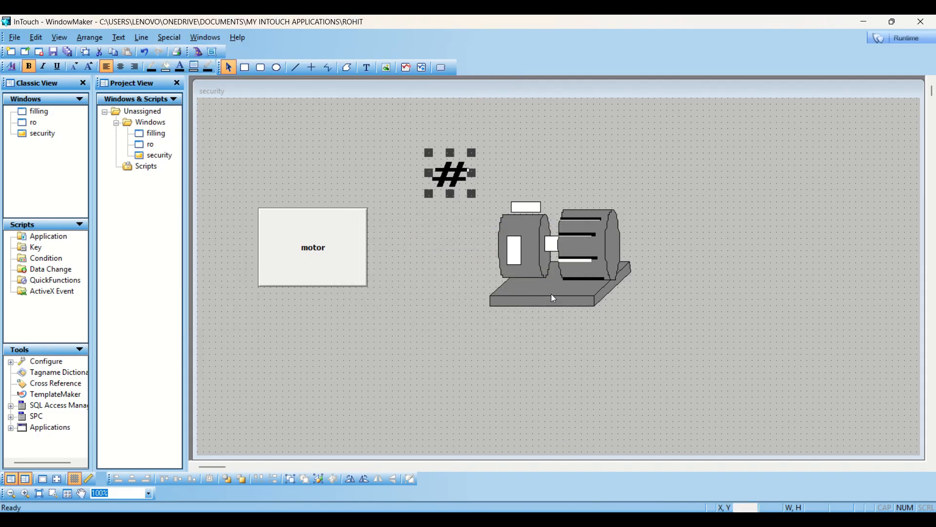
left_click(550, 522)
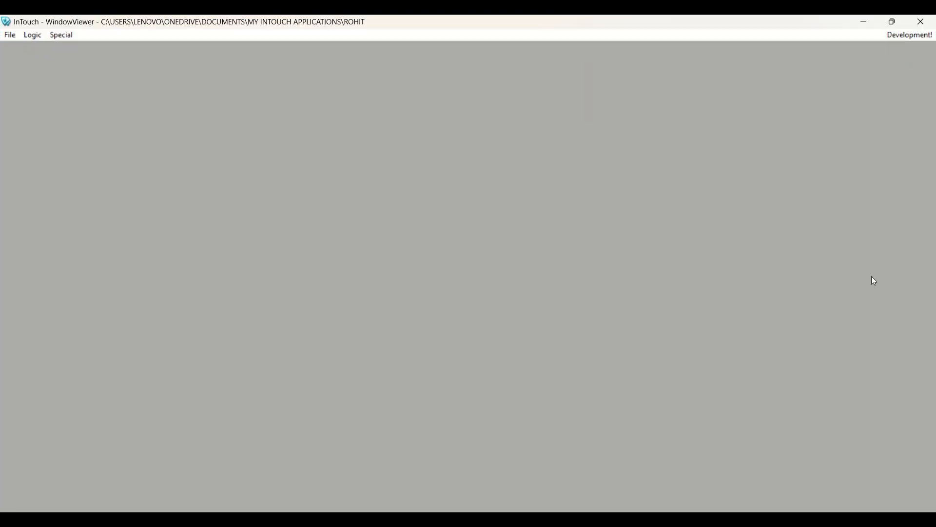
left_click(915, 21)
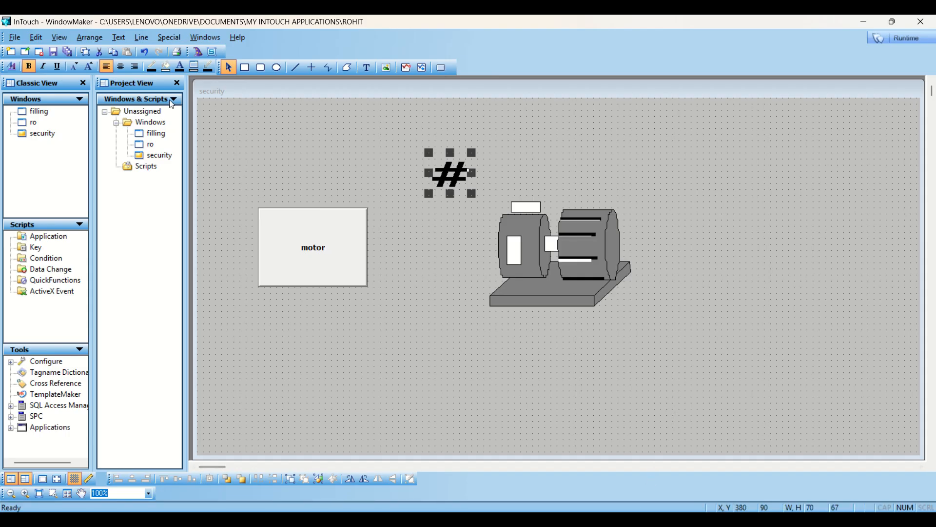
- Log on through Special > Security with the administrator user name and password
left_click(163, 37)
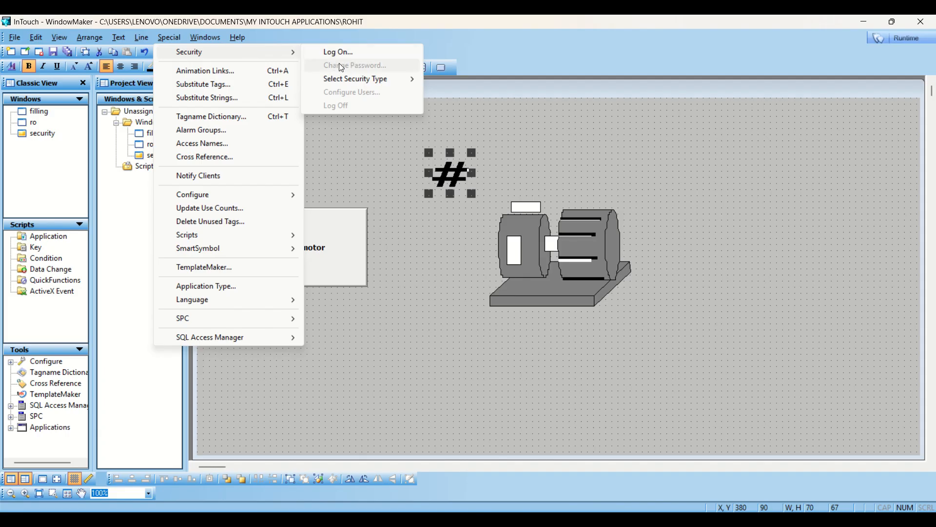
left_click(355, 53)
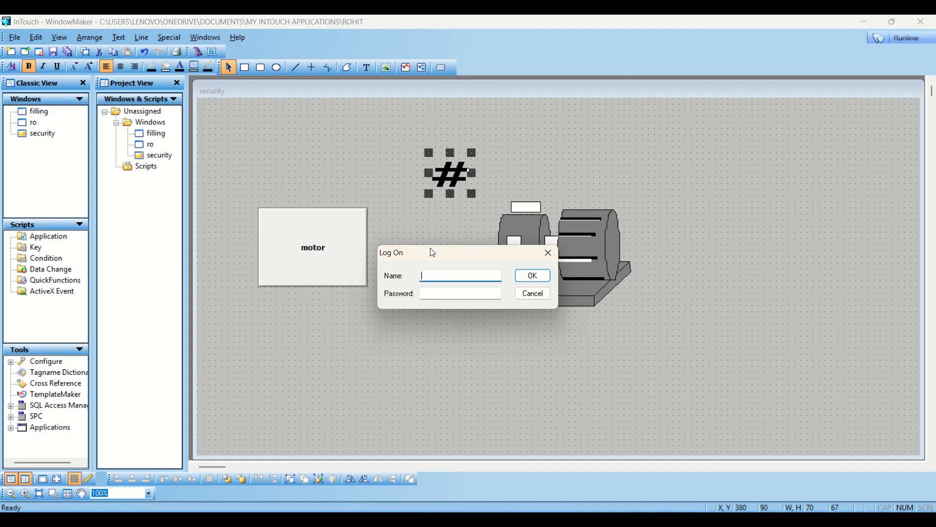
type("strator")
left_click(439, 294)
type("www")
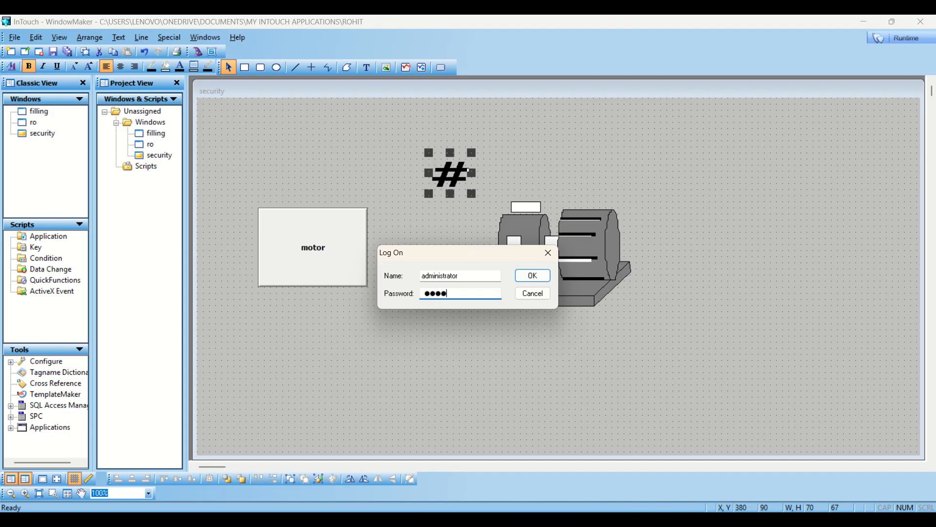
type("wwwwww")
left_click(525, 282)
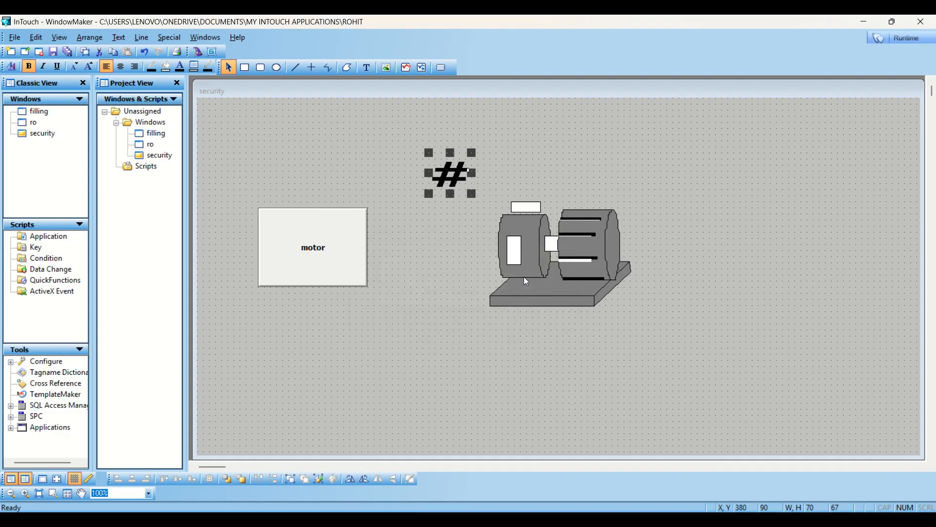
- Add a new user named motor in Configure Users
left_click(169, 38)
mouse_move(205, 52)
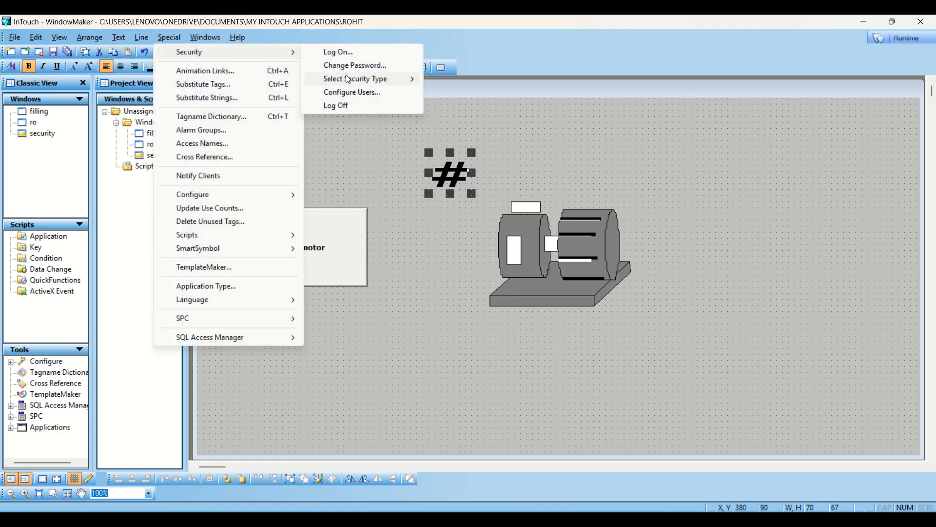
left_click(358, 98)
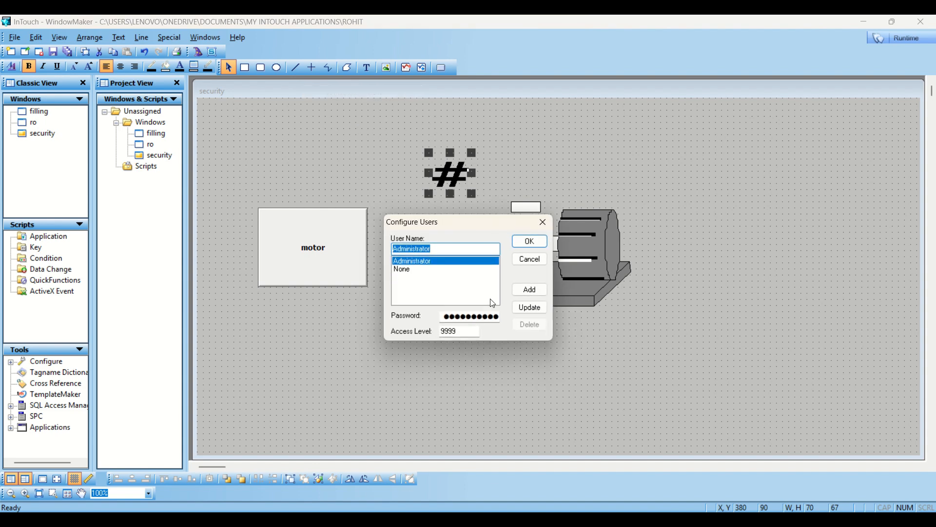
type("mot")
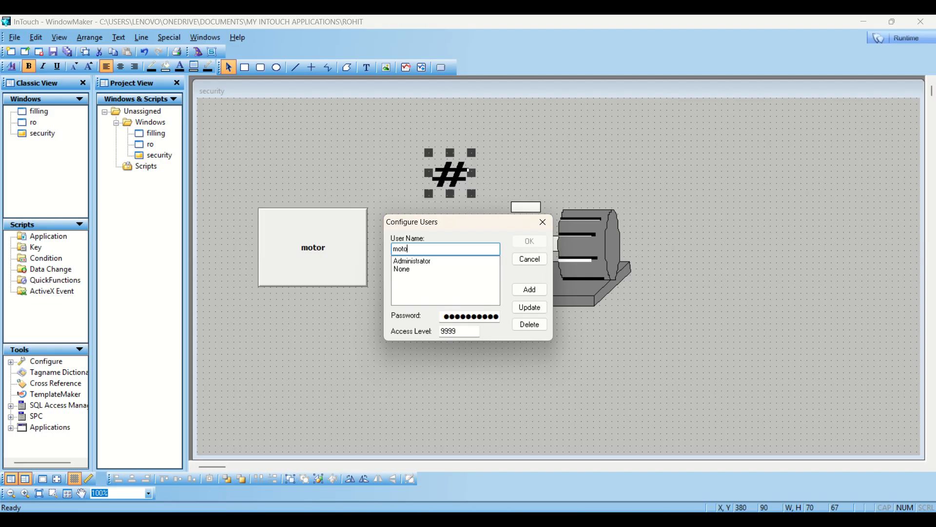
left_click(518, 293)
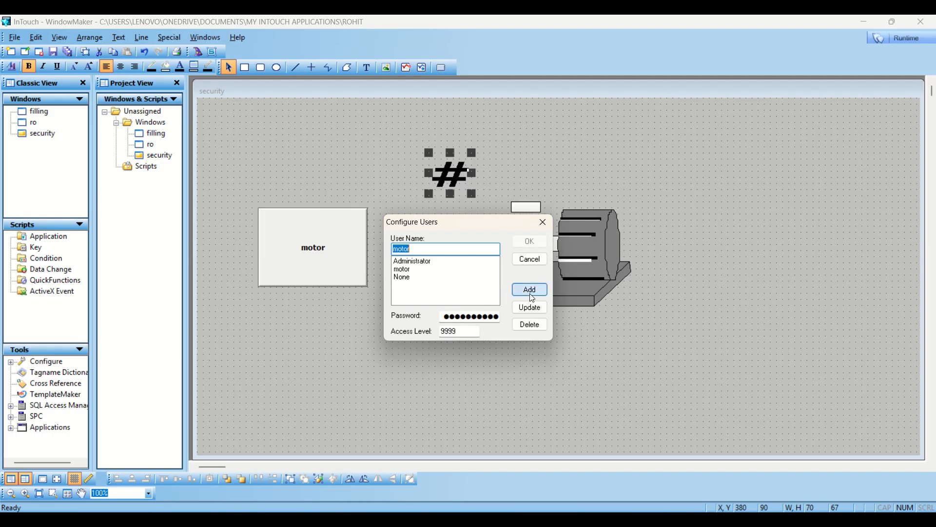
- Enter a three-character password for the motor user
left_click(412, 270)
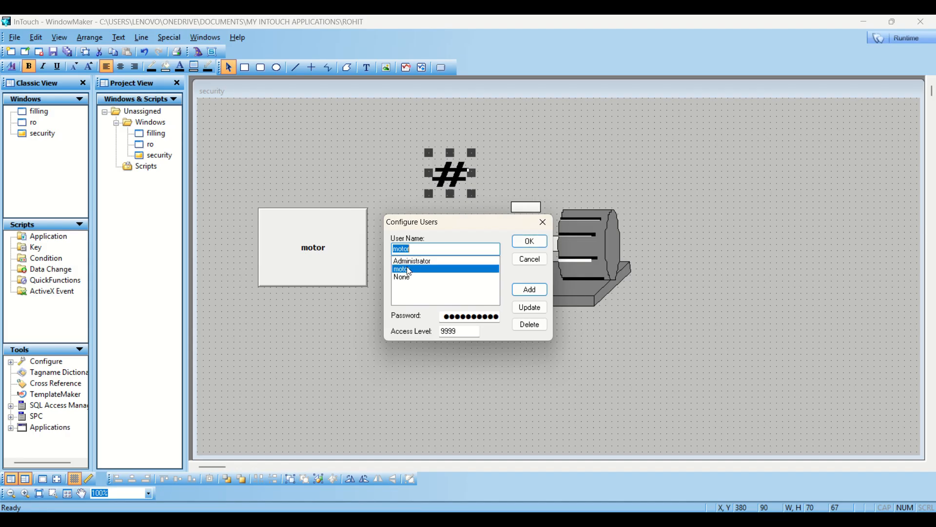
left_click(498, 317)
key("BackSpace")
key("BackSpace")
key("BackSpace")
key("BackSpace")
key("BackSpace")
key("BackSpace")
key("BackSpace")
key("BackSpace")
key("BackSpace")
key("BackSpace")
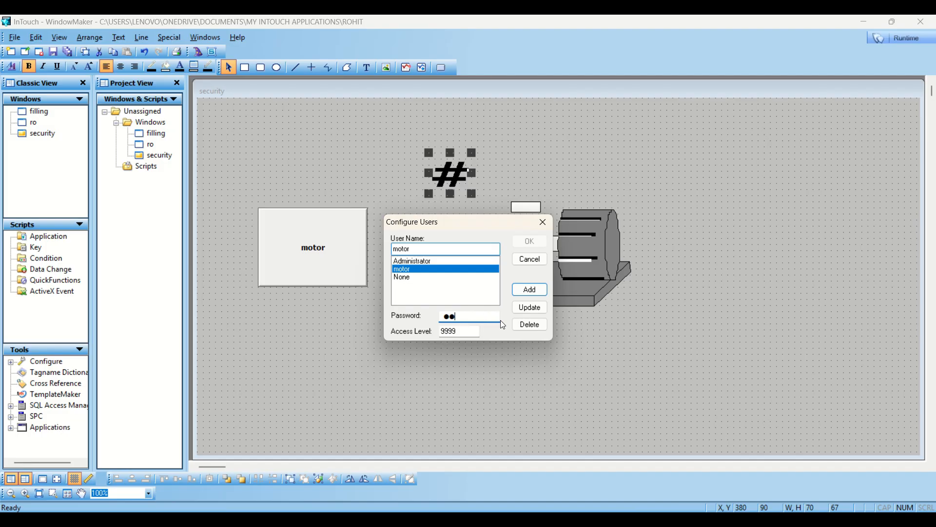
type("123")
left_click(415, 262)
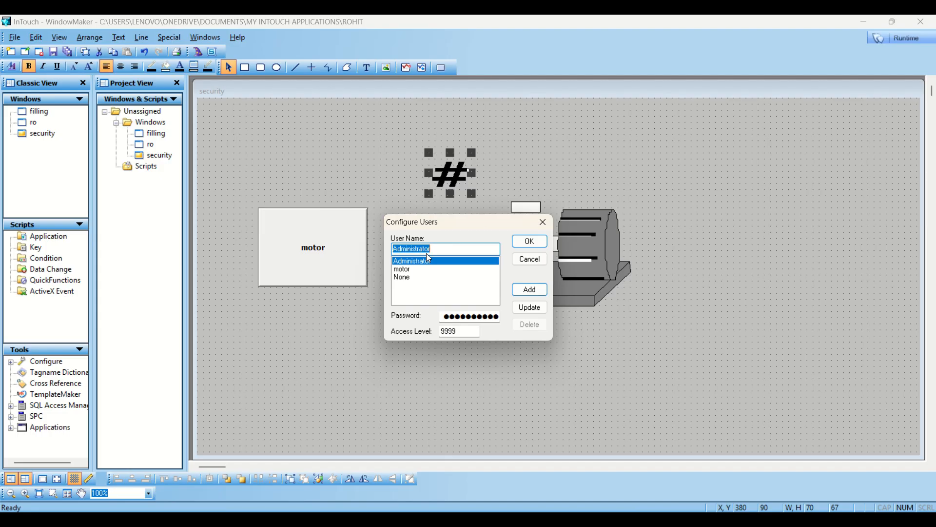
- Re-enter the motor user's three-character password and save it with Update
left_click(406, 270)
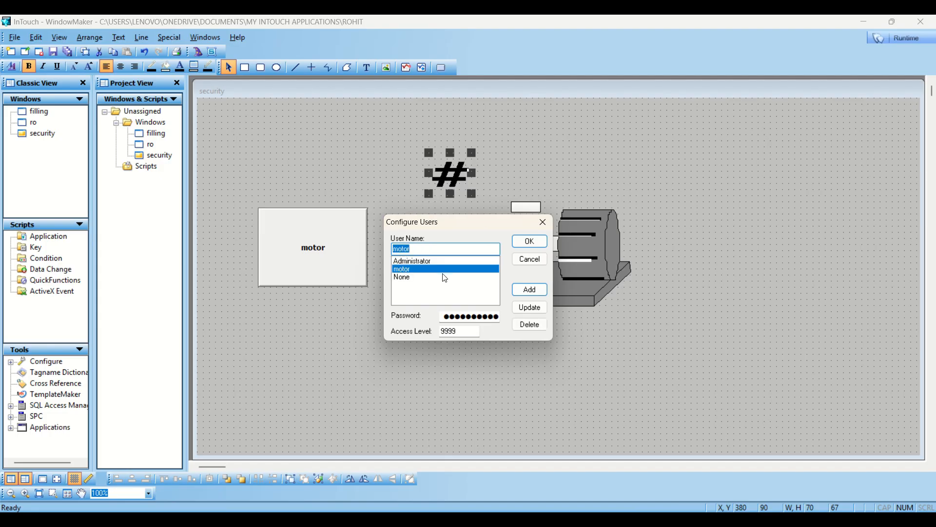
left_click(495, 316)
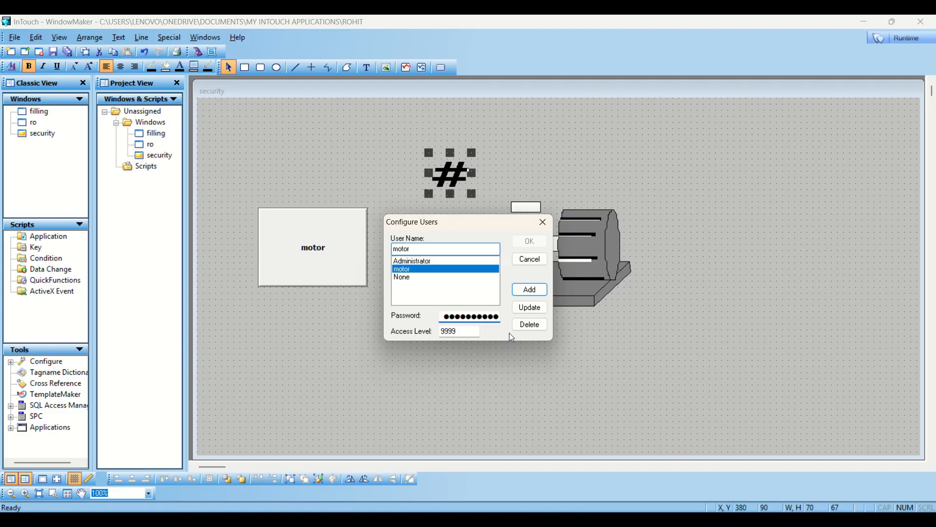
key("ctrl+a")
key("BackSpace")
type("123")
left_click(529, 311)
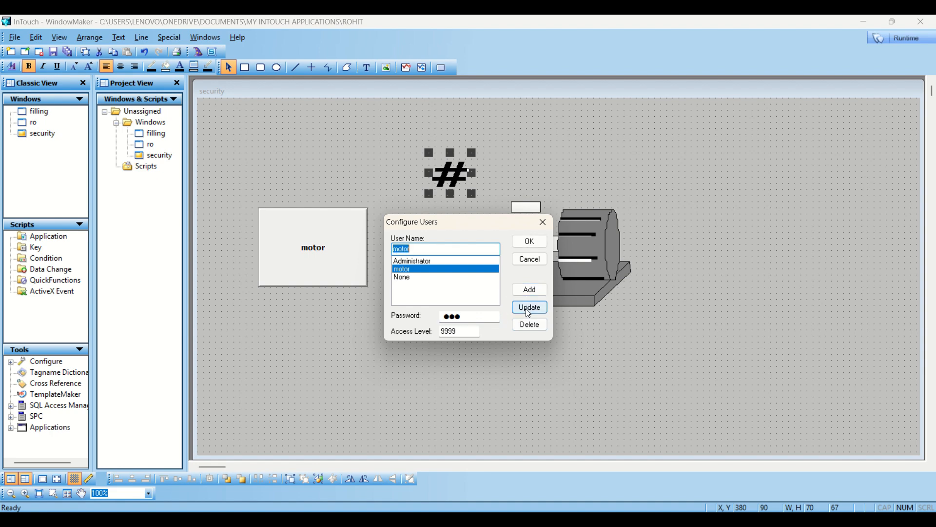
left_click(419, 262)
left_click(421, 269)
- Confirm the users, switch to Runtime, and dismiss the license, error and demo-mode messages
left_click(528, 243)
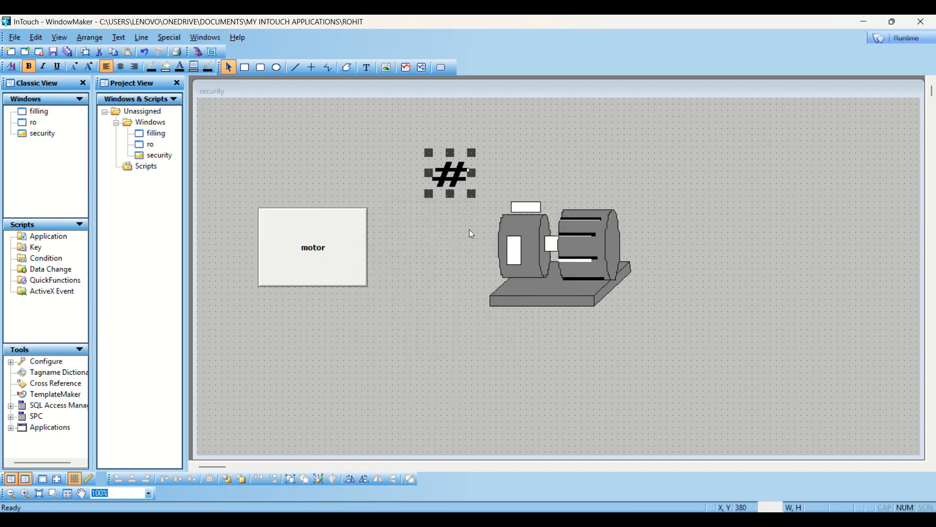
left_click(621, 152)
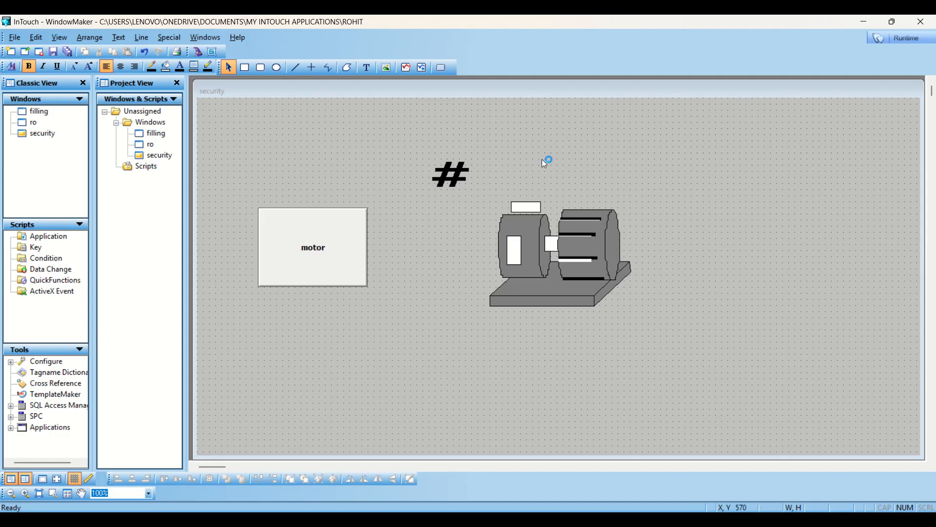
left_click(903, 40)
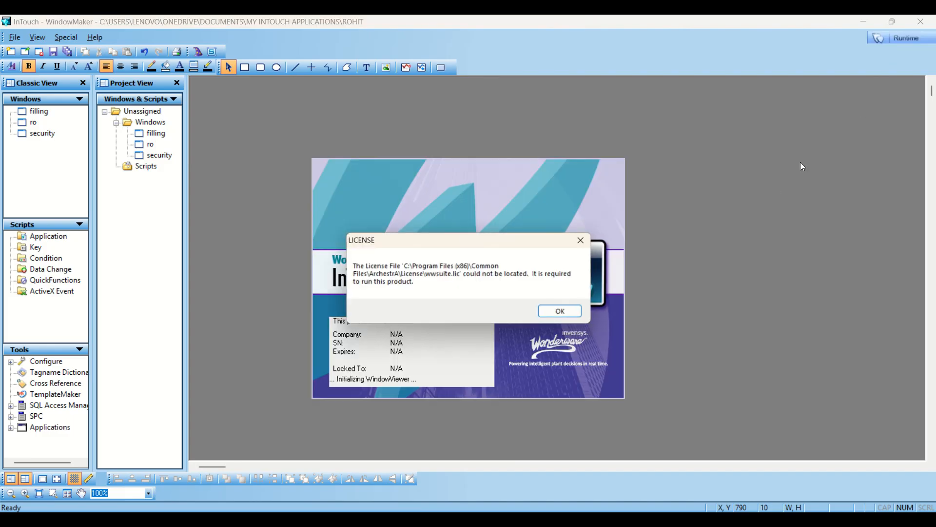
left_click(554, 317)
left_click(545, 309)
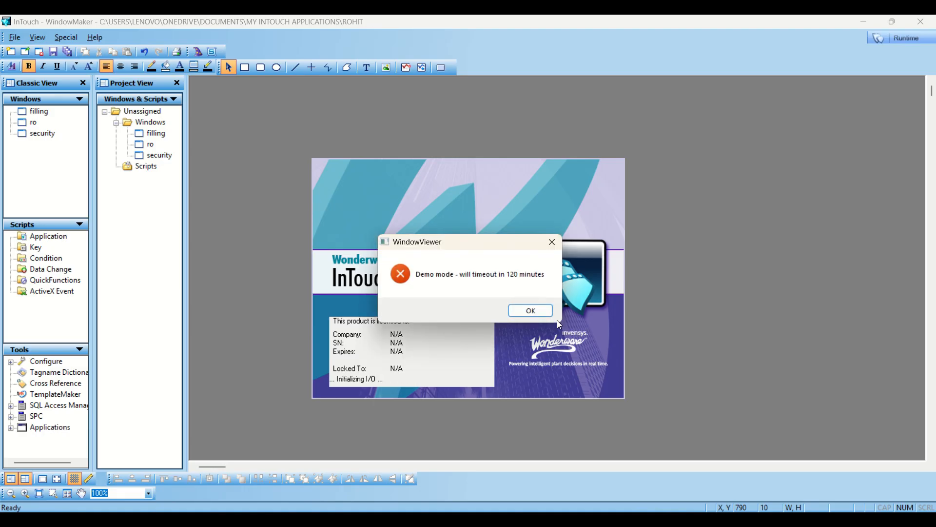
left_click(541, 314)
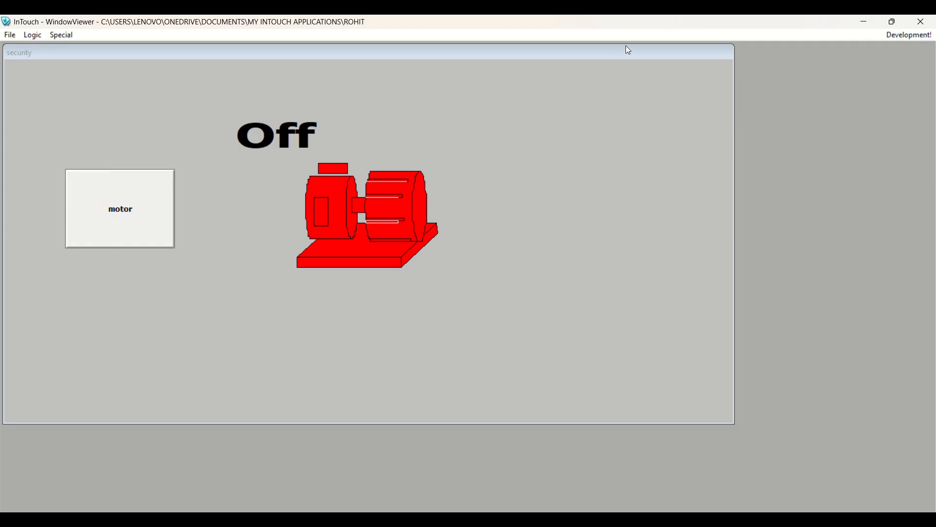
- Add a visibility link $AccessLevel==9999 to the motor button and rerun the window
left_click(891, 38)
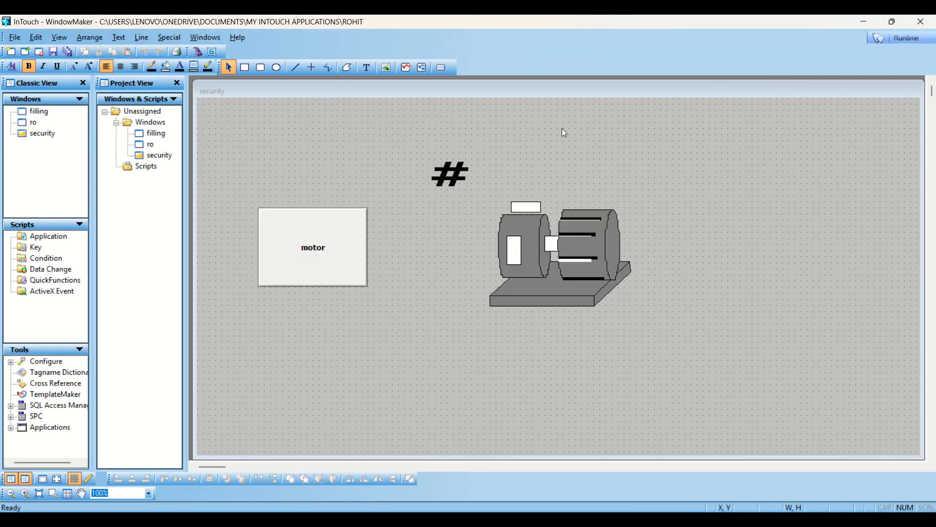
double_click(326, 244)
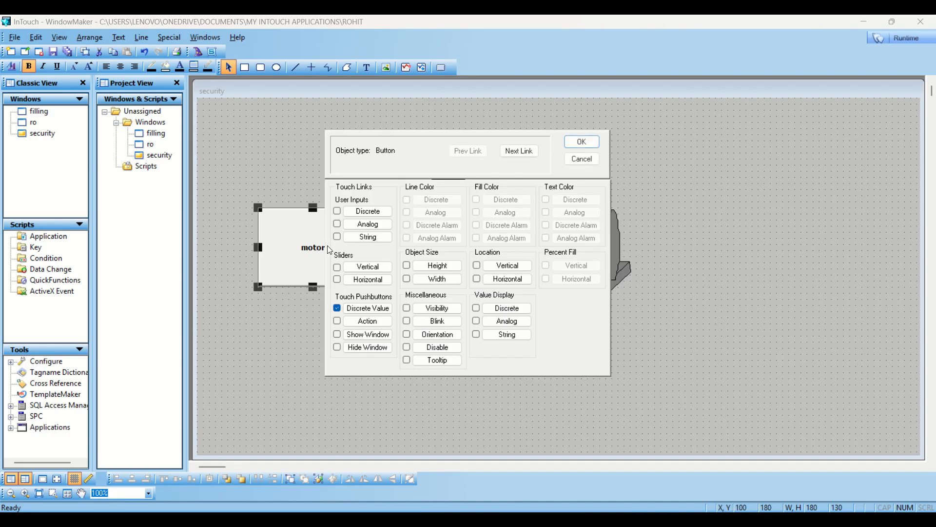
left_click(439, 308)
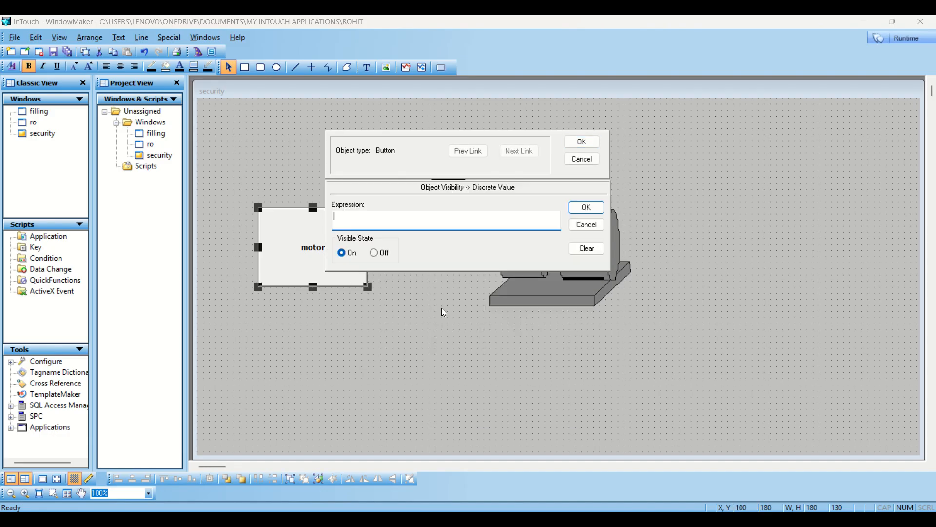
double_click(345, 216)
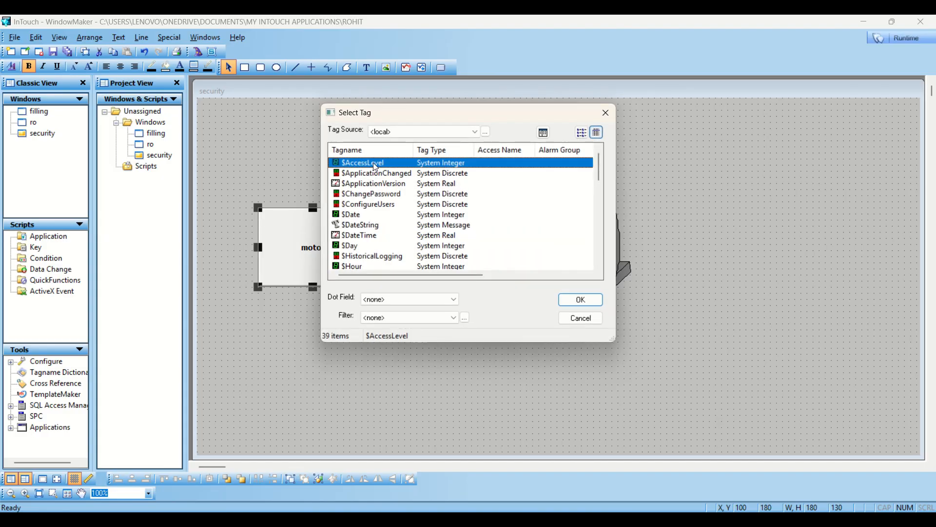
left_click(571, 299)
type("==99999")
key("BackSpace")
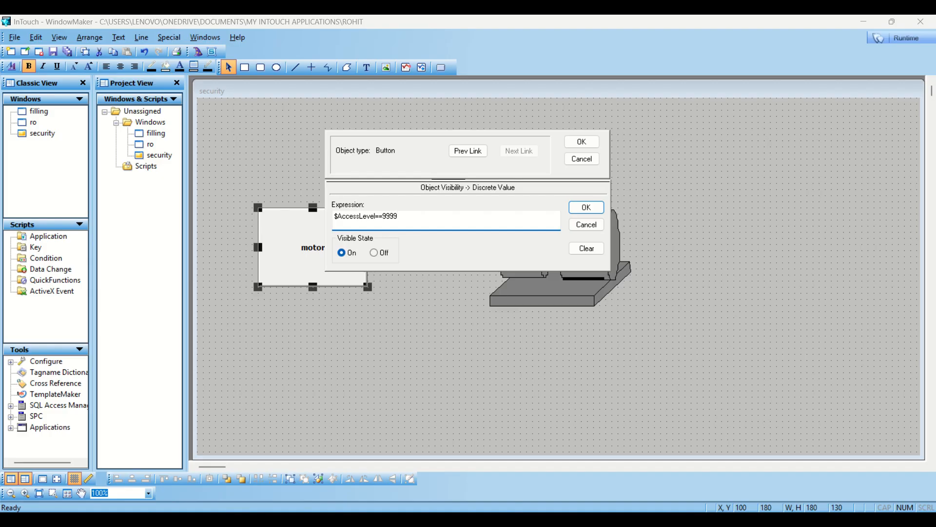
left_click(587, 208)
left_click(583, 142)
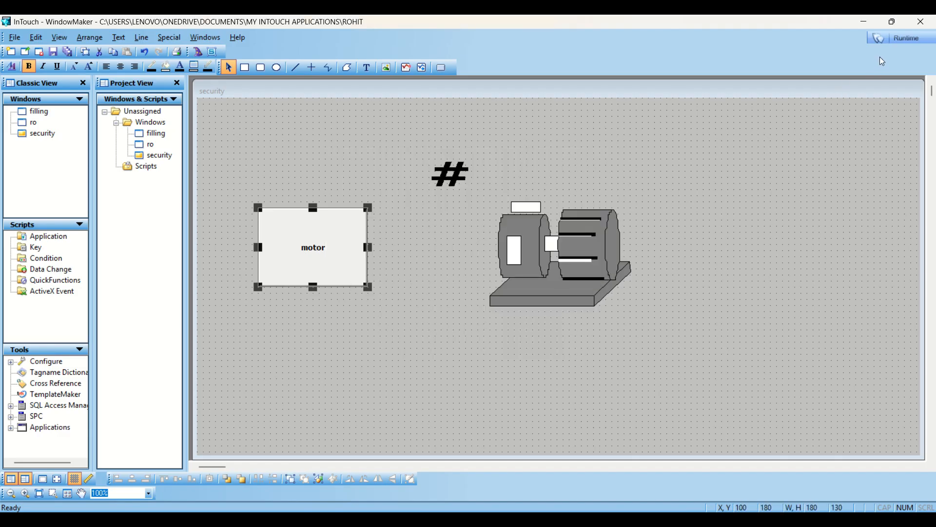
left_click(897, 37)
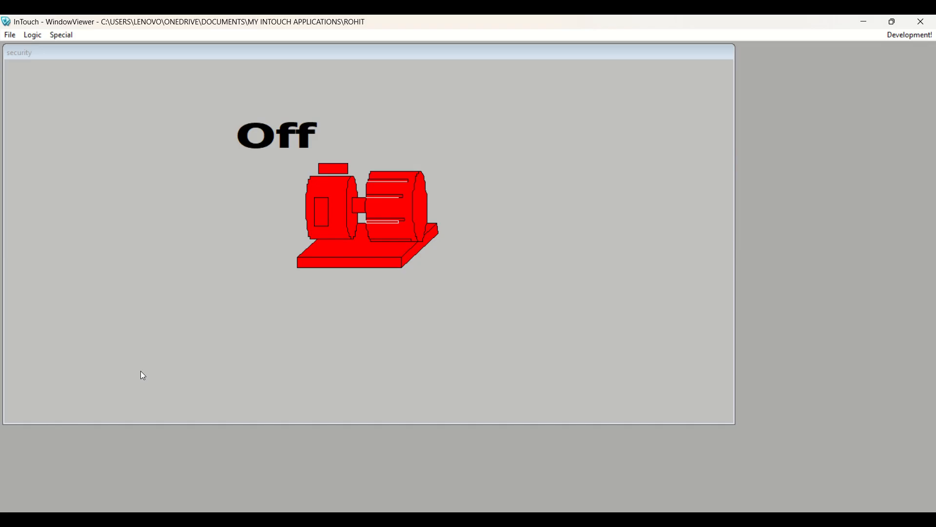
- Log on in WindowViewer as the motor user with its password
left_click(69, 38)
mouse_move(105, 102)
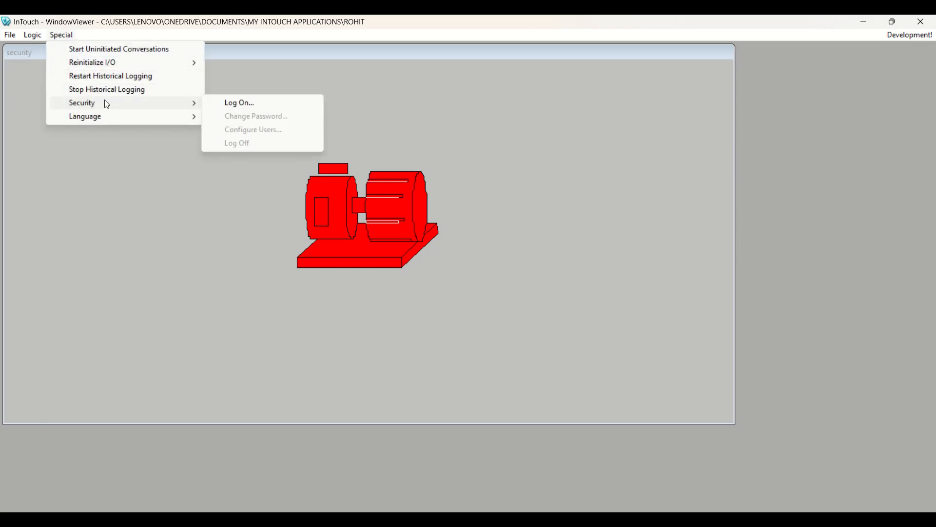
left_click(222, 103)
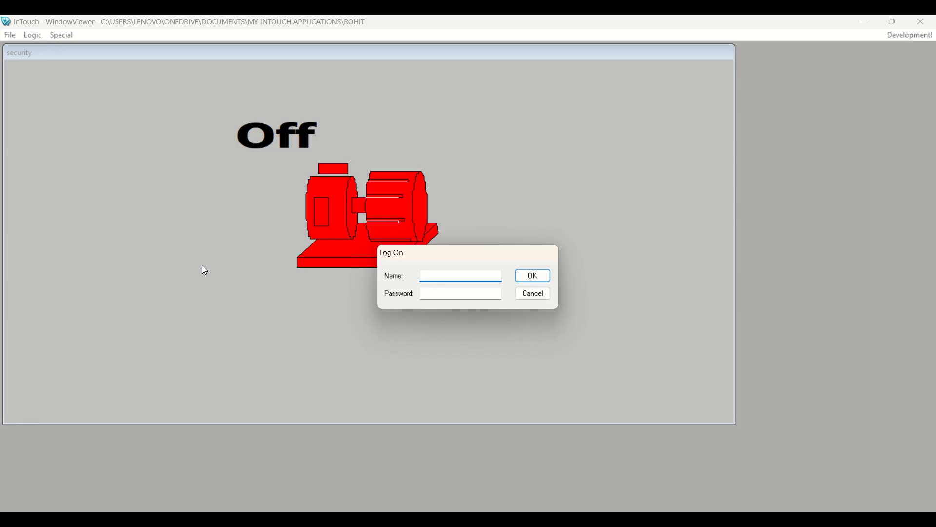
type("motor")
key("Tab")
type("123")
key("Return")
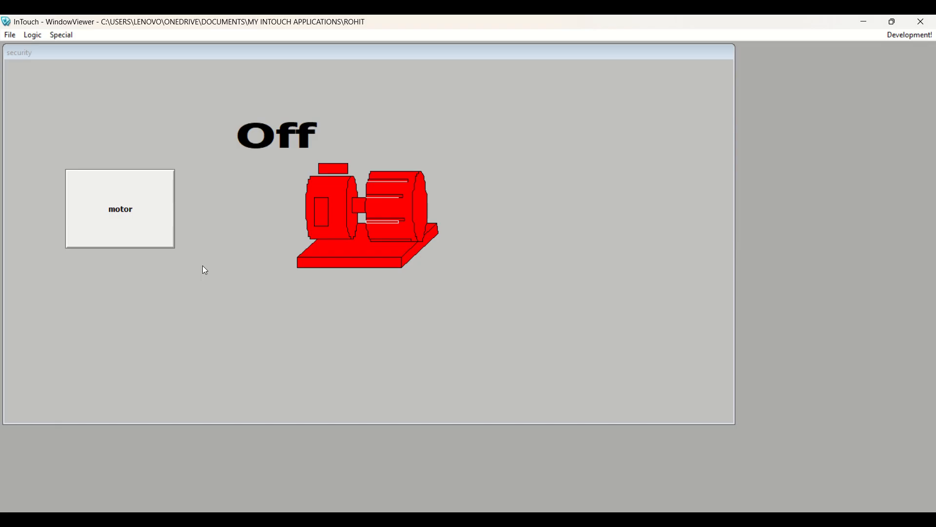
- Turn the motor on with the motor button, then log off
left_click(137, 223)
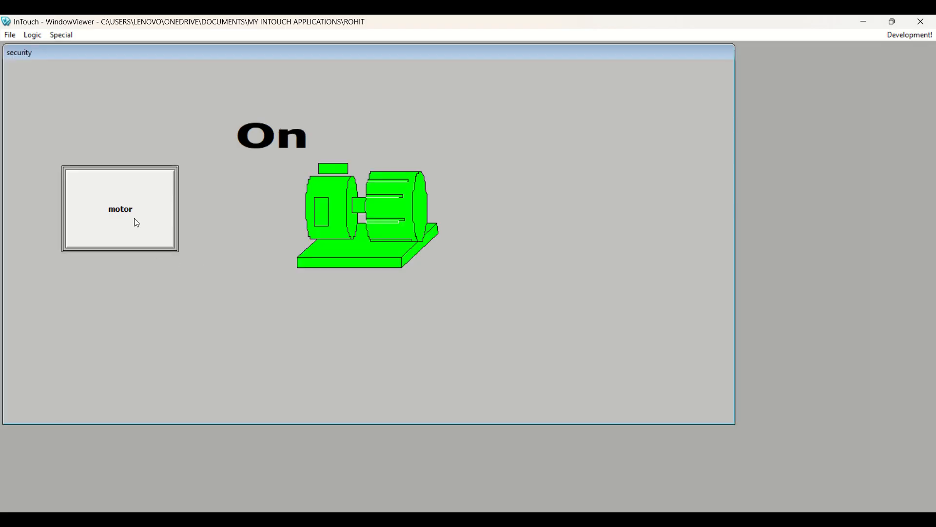
left_click(62, 36)
mouse_move(105, 102)
left_click(250, 143)
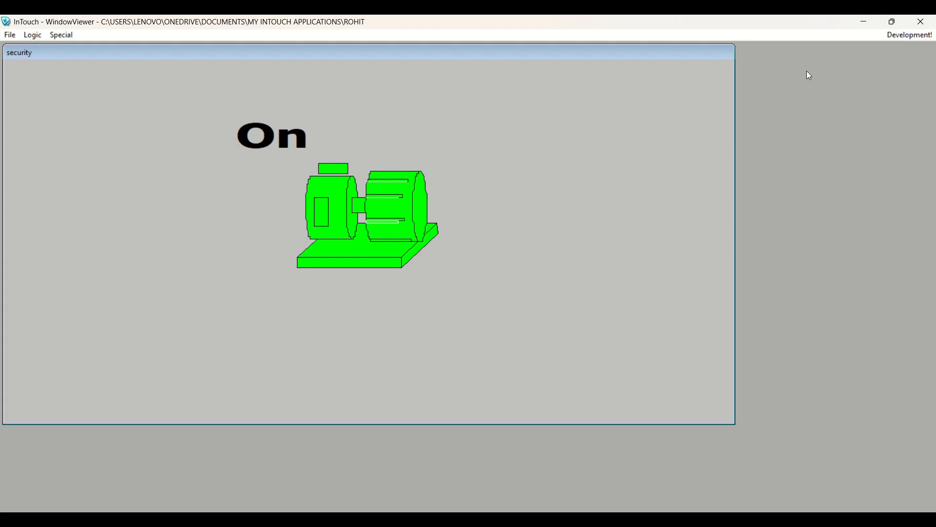
- Try to log on in WindowViewer with the motor user name and password
left_click(69, 36)
mouse_move(115, 104)
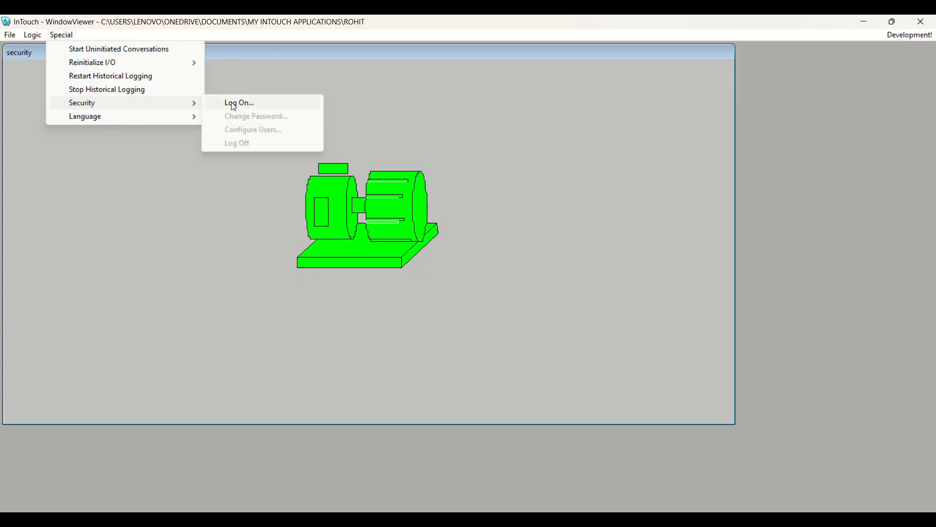
left_click(229, 103)
type("mo")
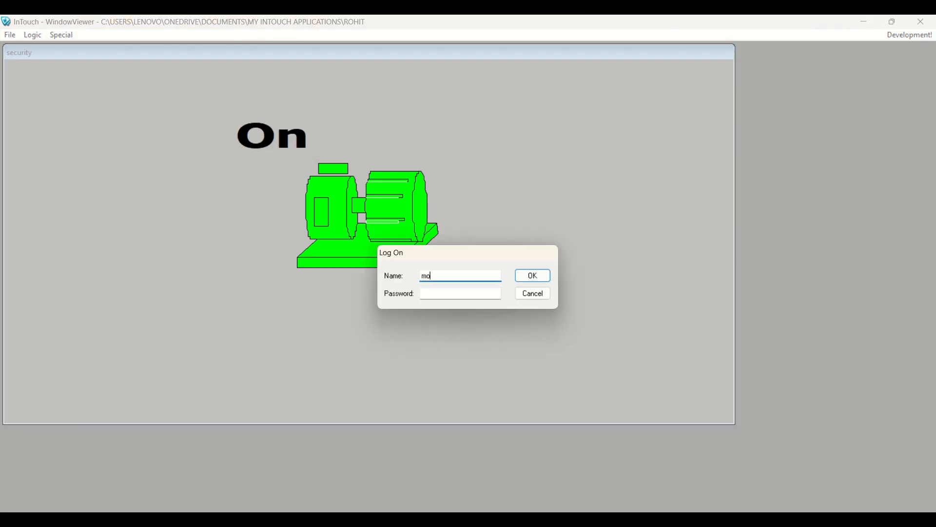
type("tor")
key("Tab")
type("****")
key("Return")
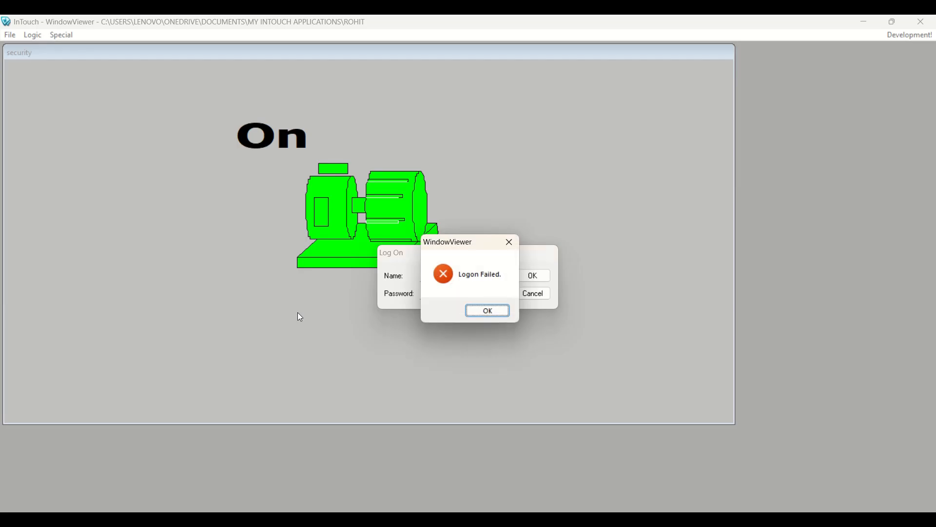
- After the logon failure, log on as the motor user with the correct password and switch the motor off
left_click(490, 312)
type("motor")
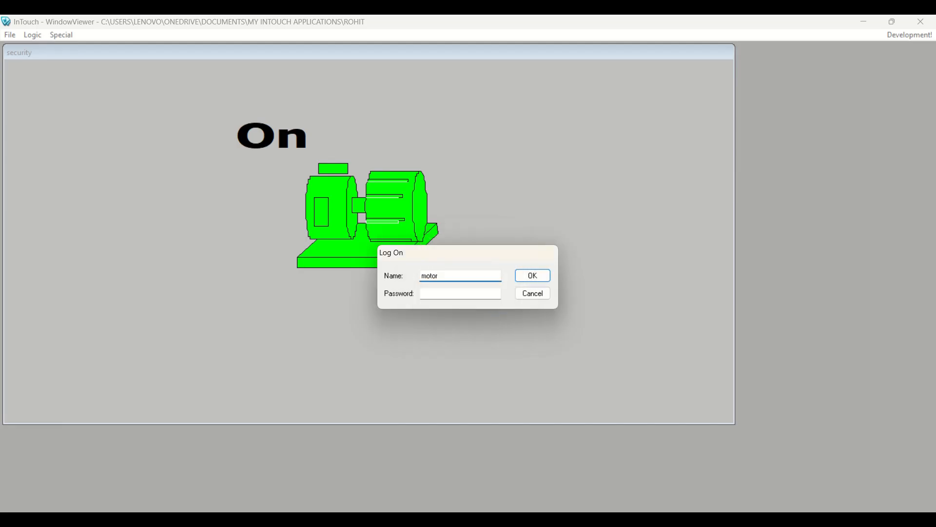
key("Tab")
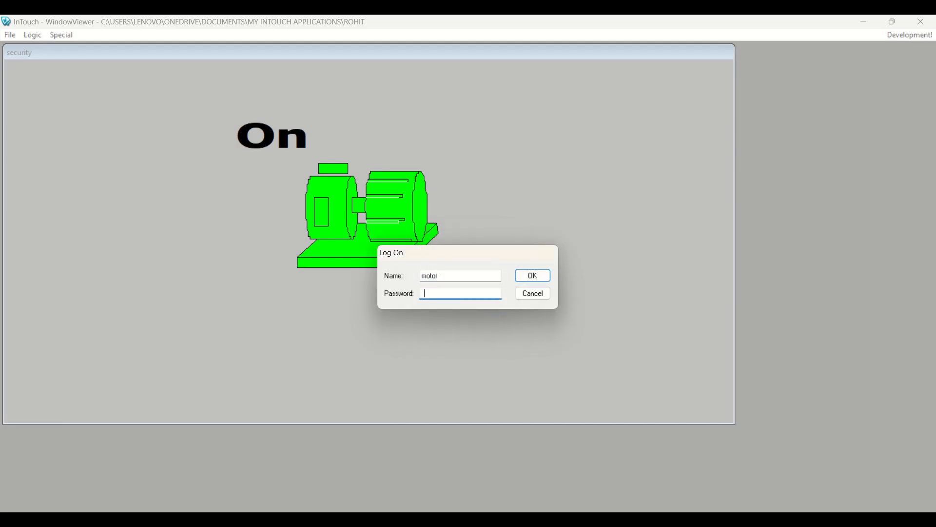
type("1234")
key("Return")
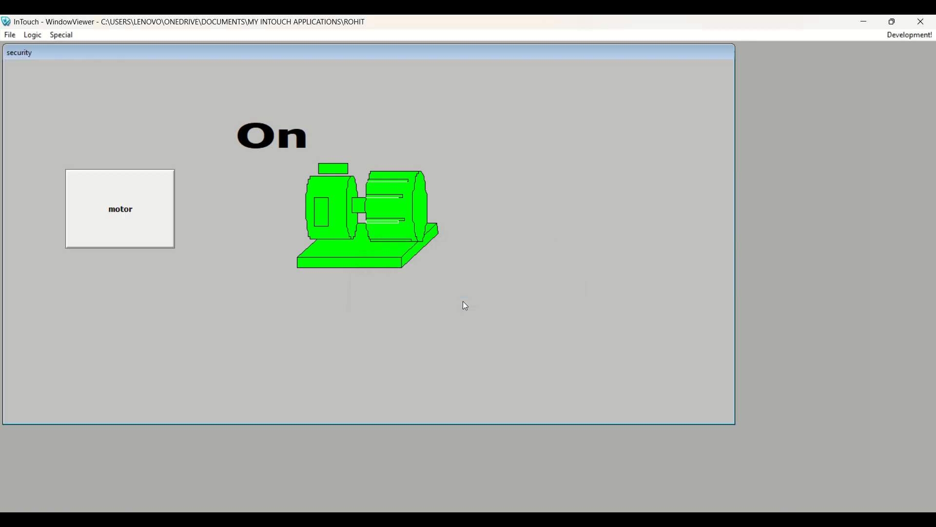
left_click(140, 203)
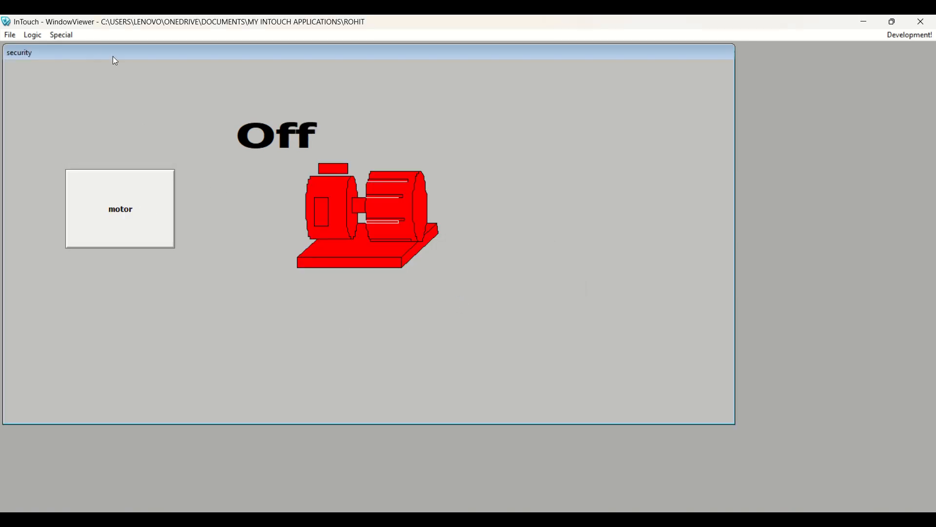
- In WindowMaker, edit the motor button's visibility expression to $AccessLevel==999, then run the window again
left_click(903, 35)
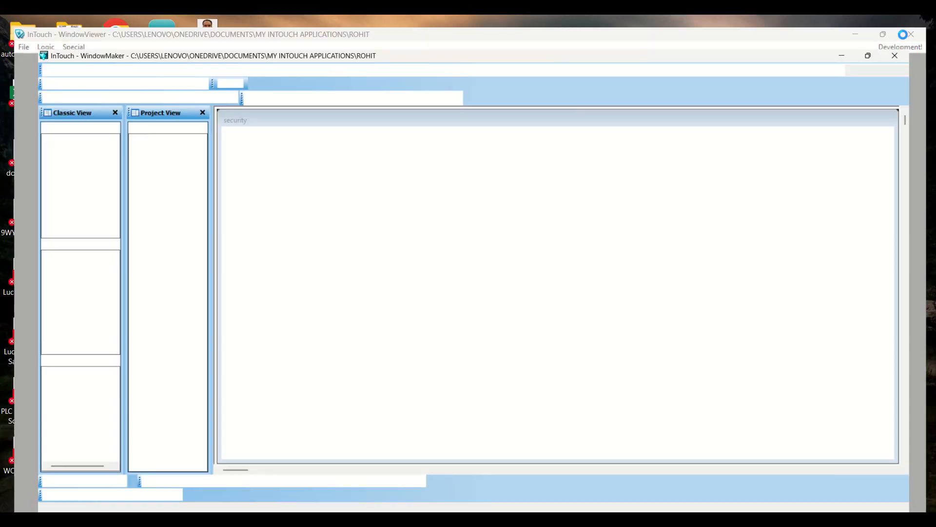
double_click(310, 226)
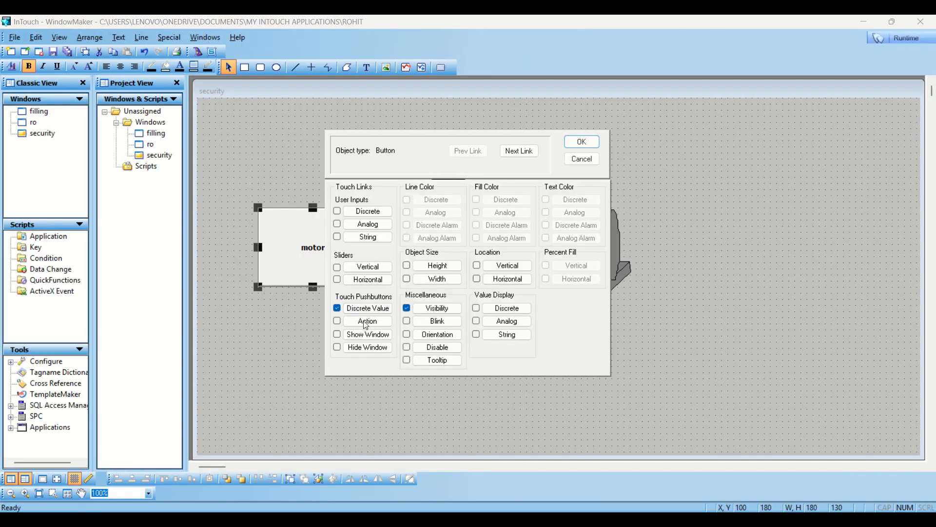
left_click(429, 308)
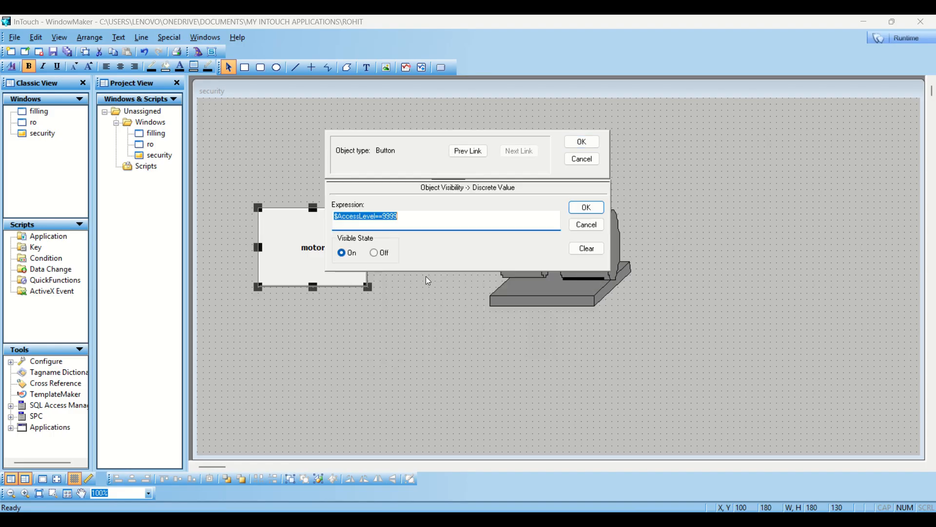
left_click(437, 226)
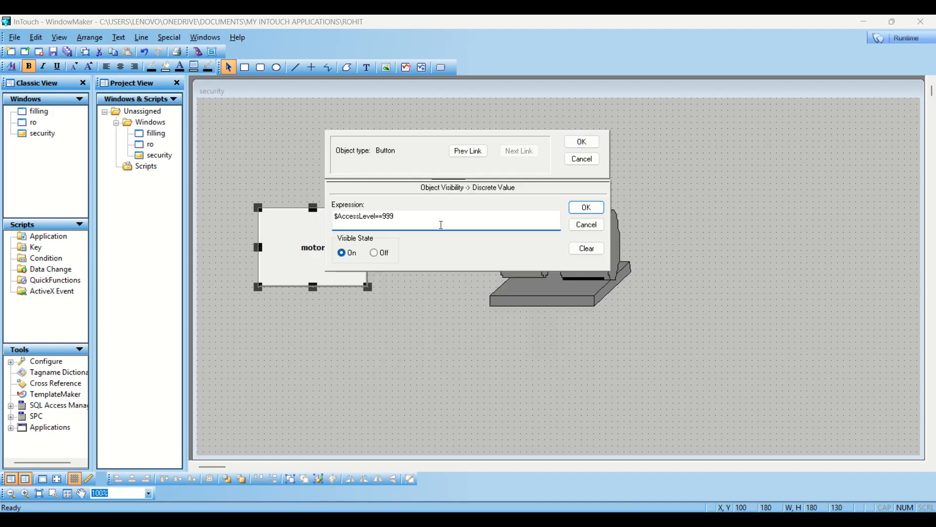
left_click(585, 142)
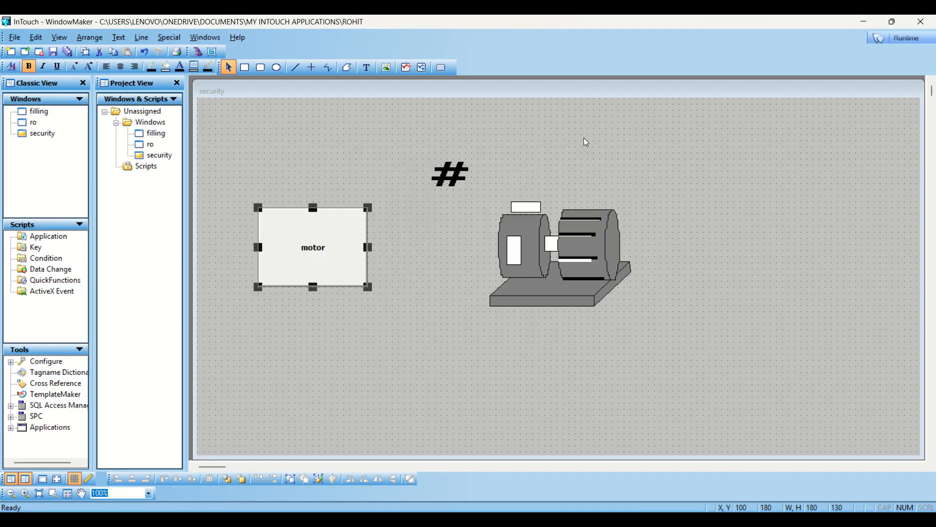
left_click(901, 38)
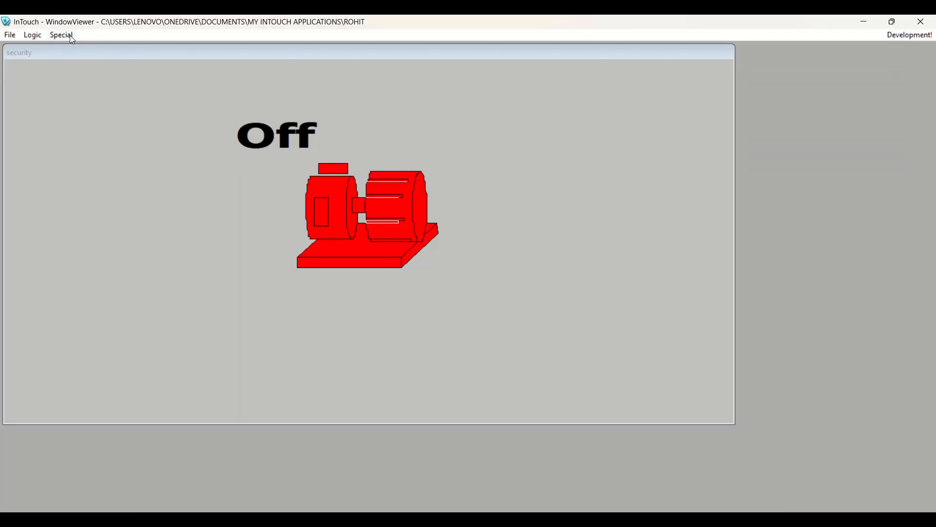
- Log on again as the motor user and confirm the motor button is still hidden
left_click(71, 37)
mouse_move(107, 103)
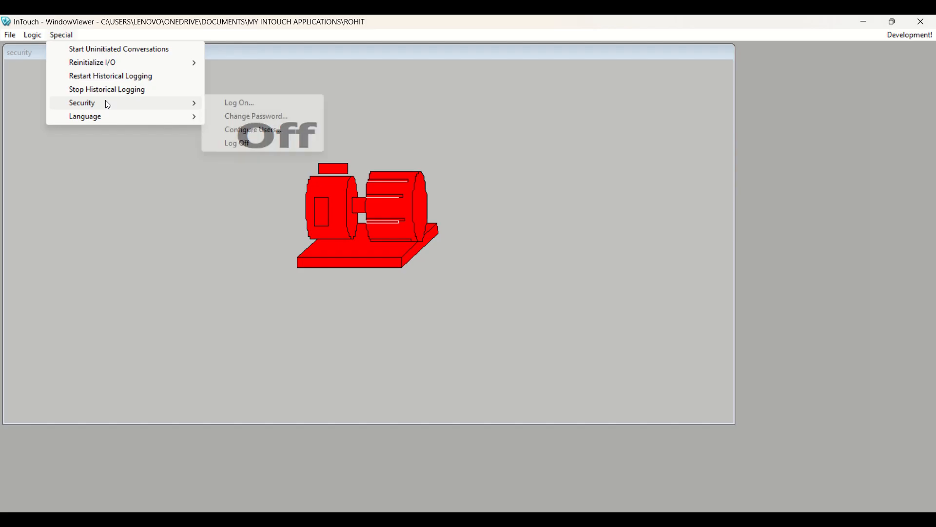
left_click(237, 105)
left_click(443, 295)
type("motor")
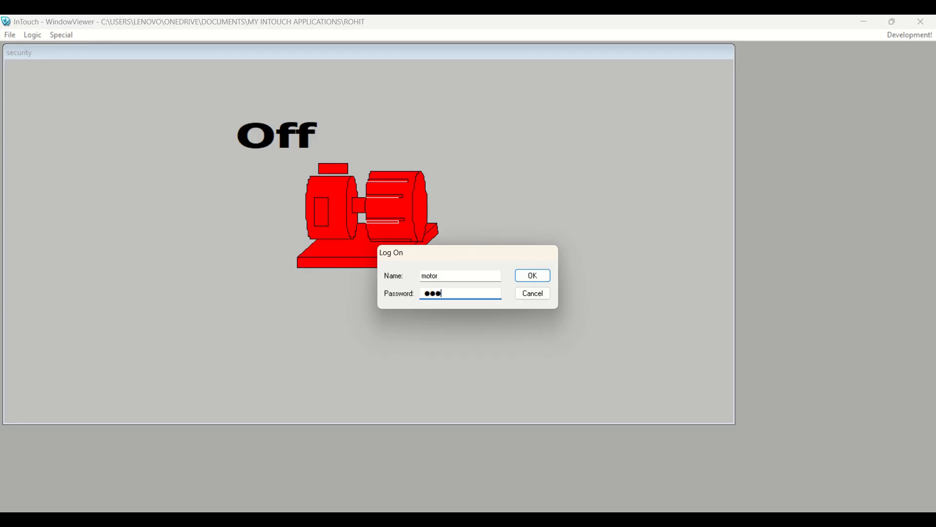
key("Return")
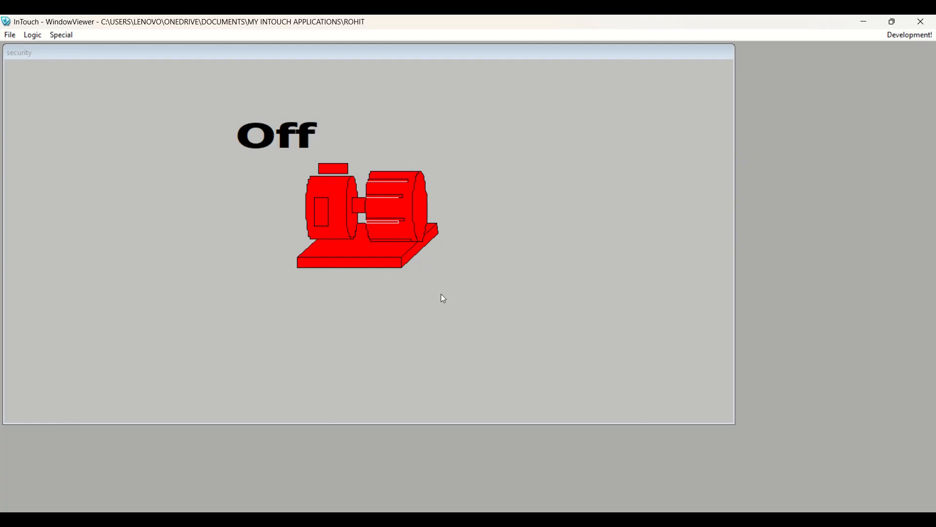
- Switch back to WindowMaker to edit the security window
left_click(66, 38)
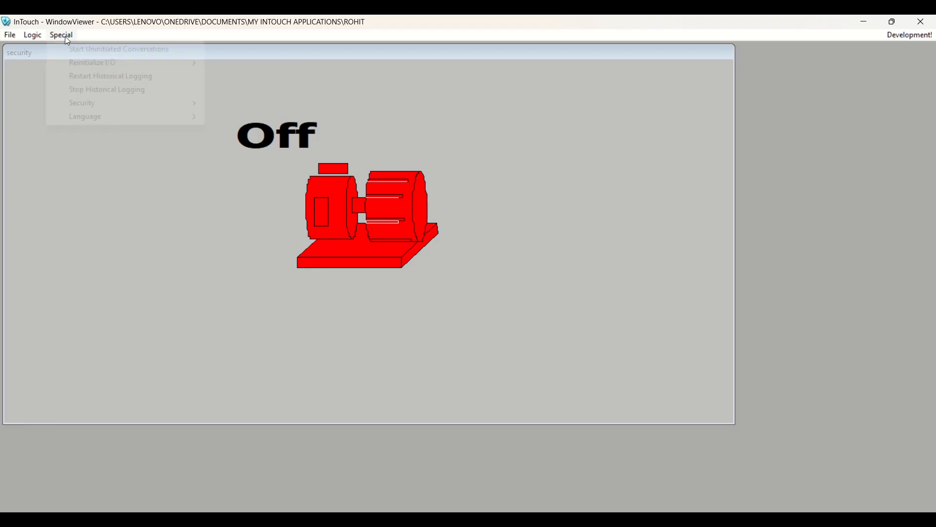
mouse_move(139, 107)
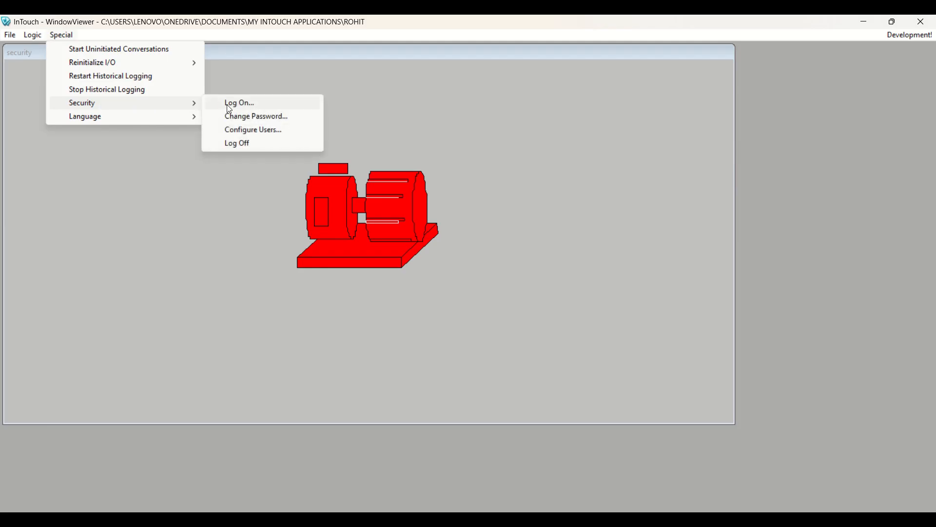
left_click(888, 36)
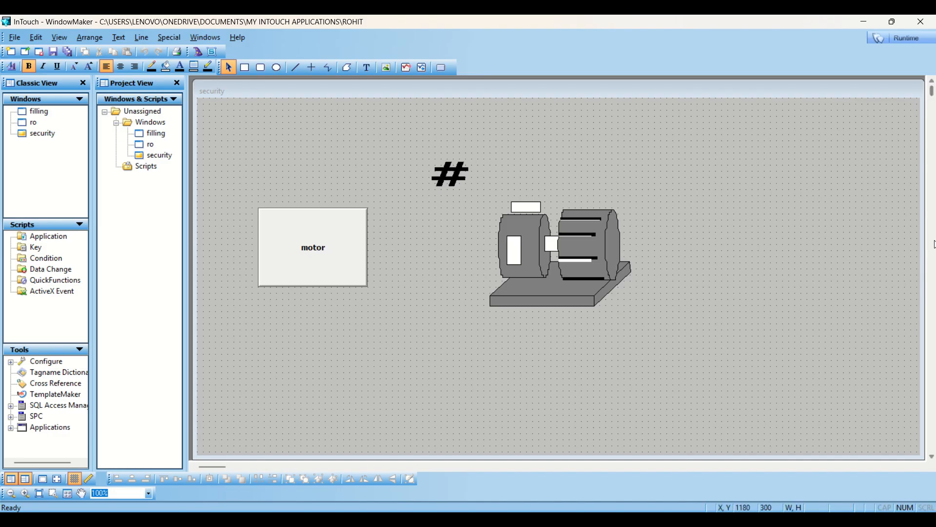
- Draw a Text pushbutton below the motor button and make it visible only at $AccessLevel==9999
left_click(441, 67)
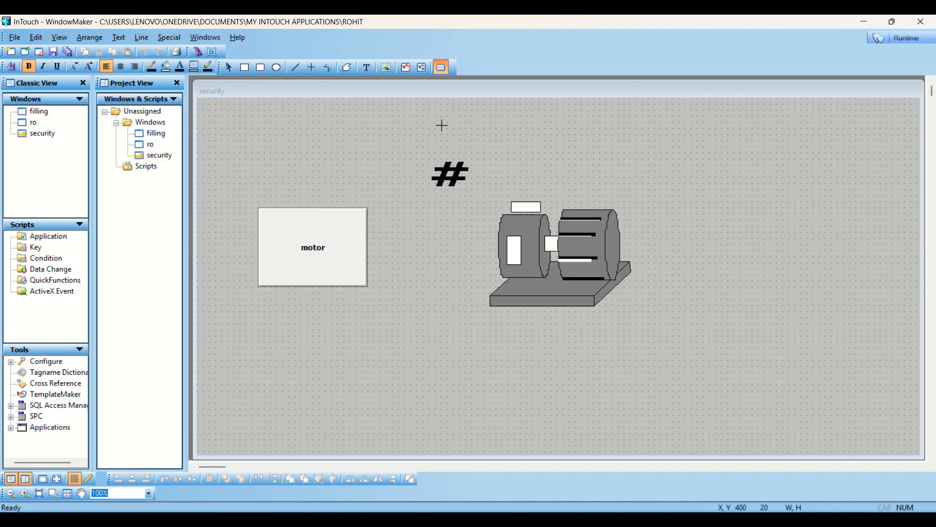
left_click_drag(264, 336, 362, 397)
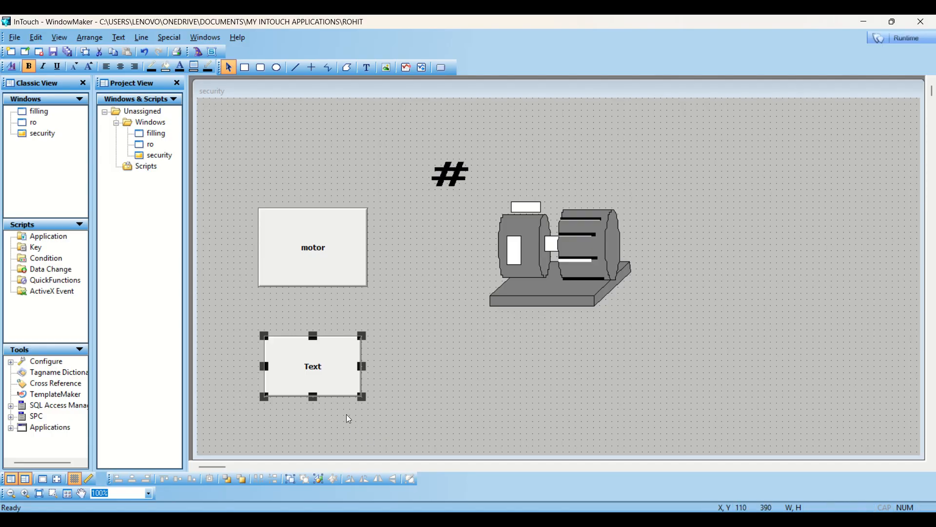
double_click(323, 377)
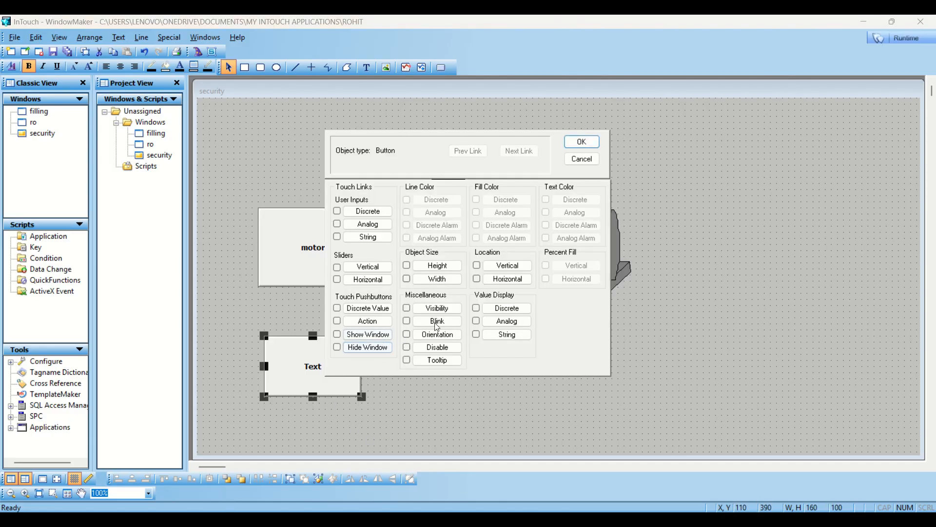
left_click(439, 309)
left_click(411, 224)
type("9")
key("Return")
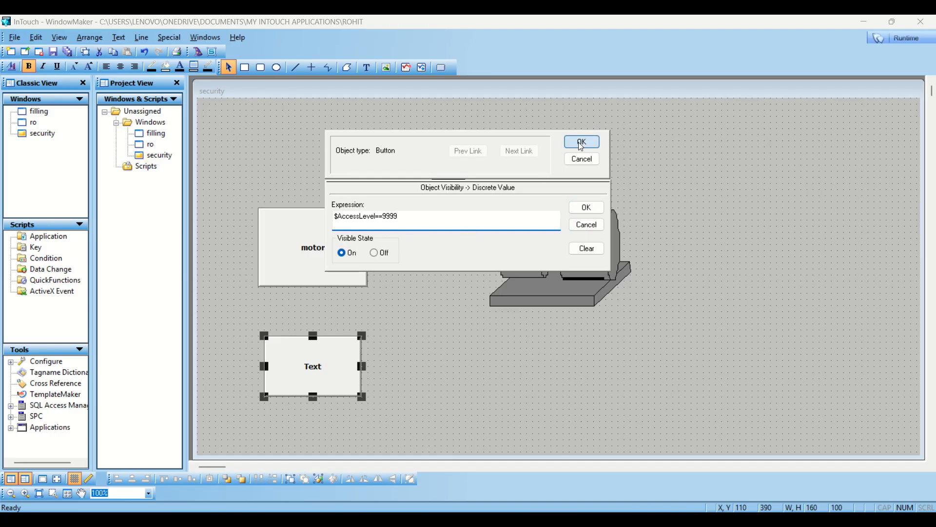
key("Return")
- Change the motor button's visibility expression to $AccessLevel==9999, then run the window in WindowViewer
left_click(320, 264)
double_click(321, 264)
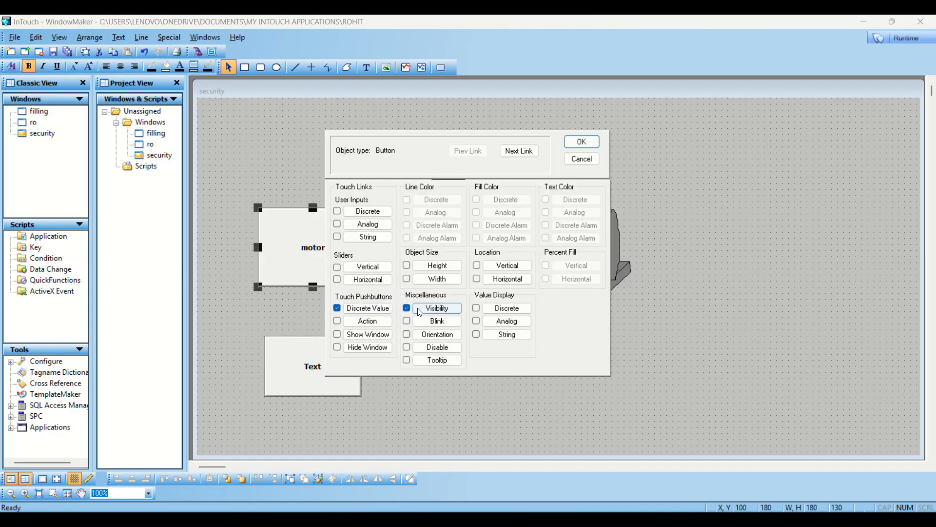
left_click(437, 309)
left_click(413, 214)
type("9")
key("Return")
left_click(582, 141)
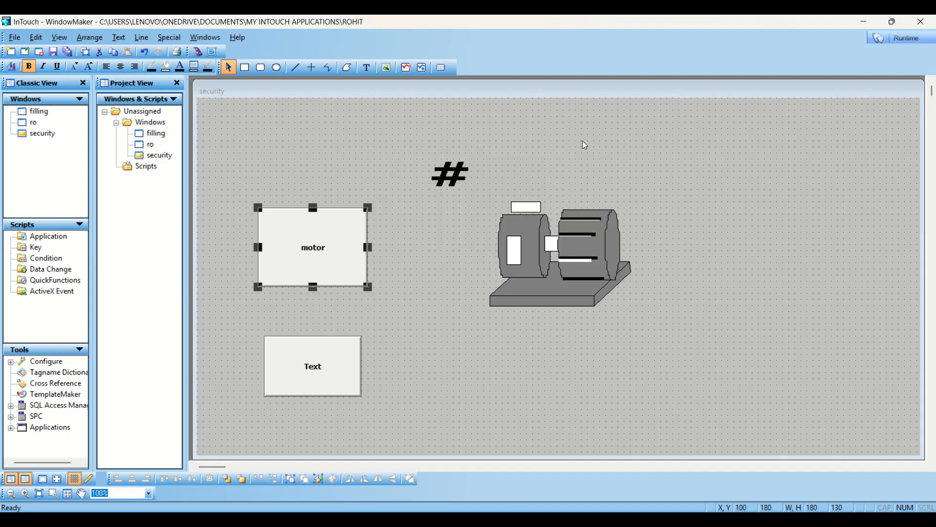
left_click(892, 39)
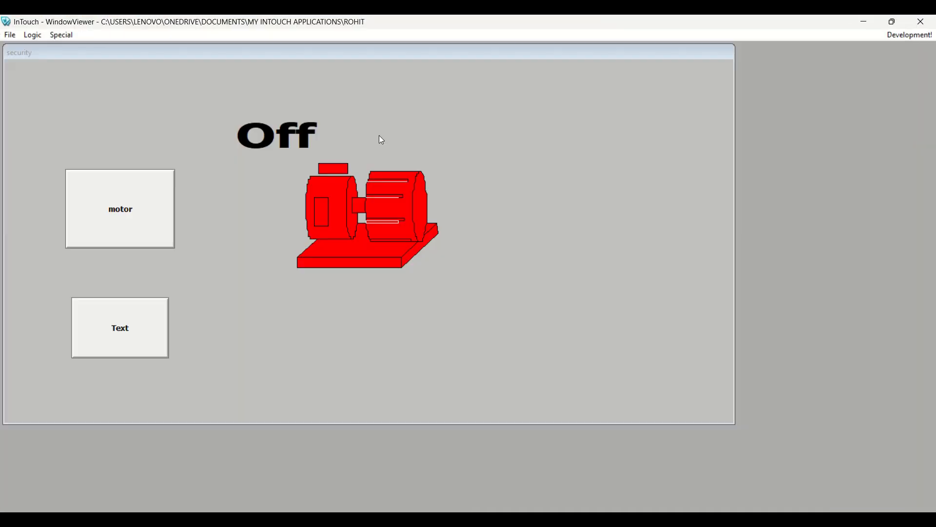
- Log off the current user so the motor and Text buttons disappear
left_click(68, 37)
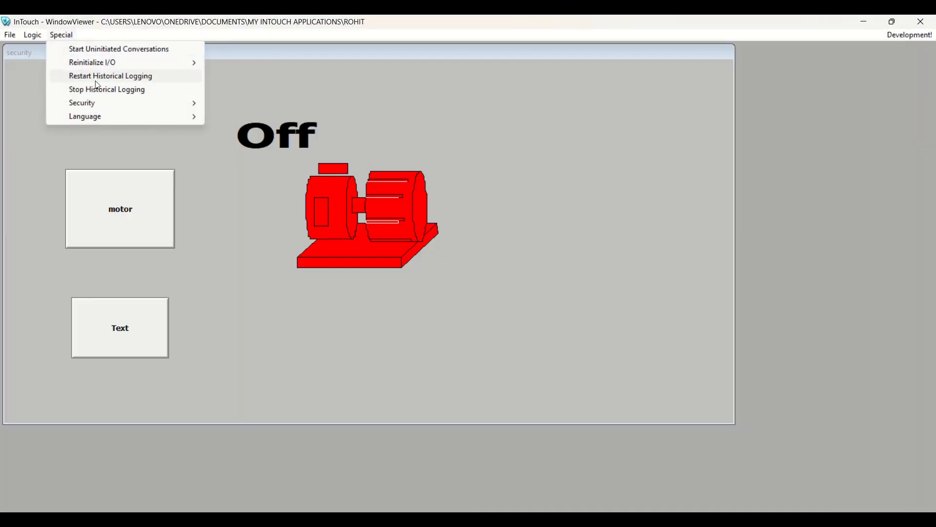
mouse_move(122, 104)
left_click(257, 145)
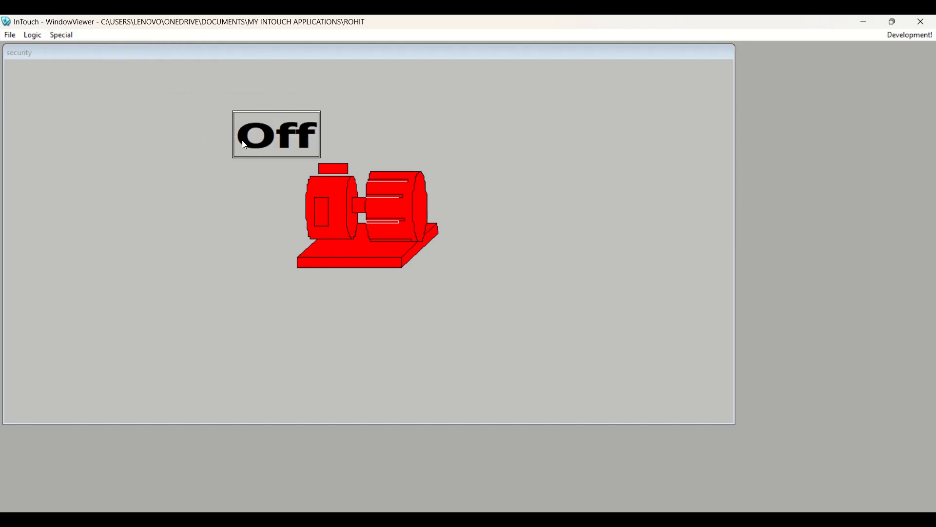
- Log back on as the motor user to bring both buttons back
left_click(63, 36)
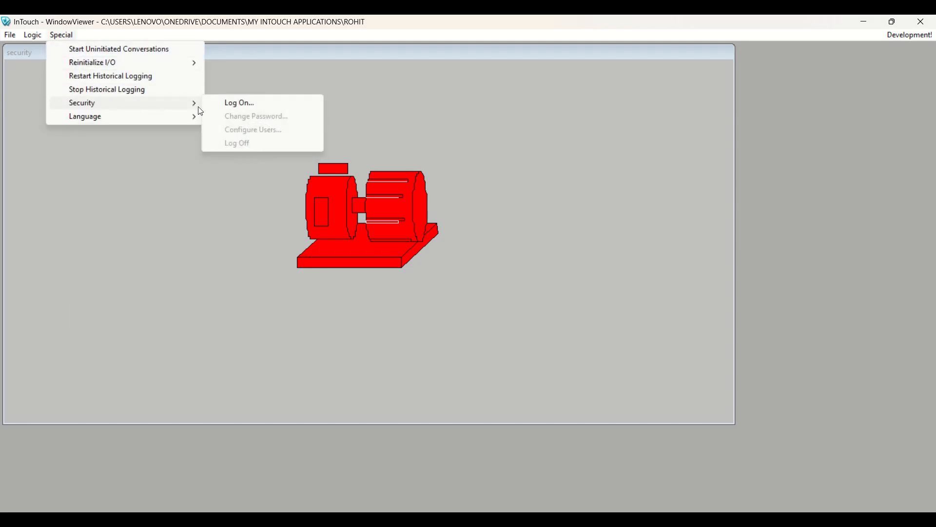
left_click(221, 104)
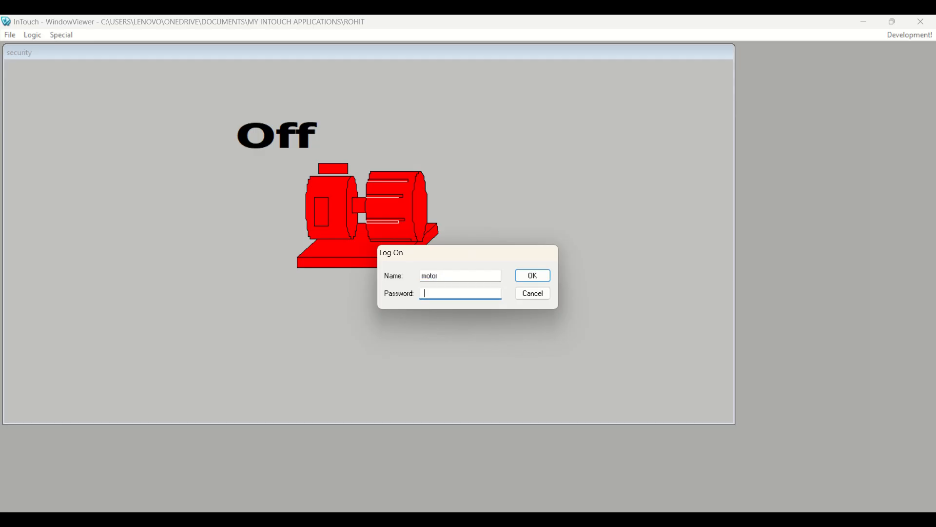
key("Return")
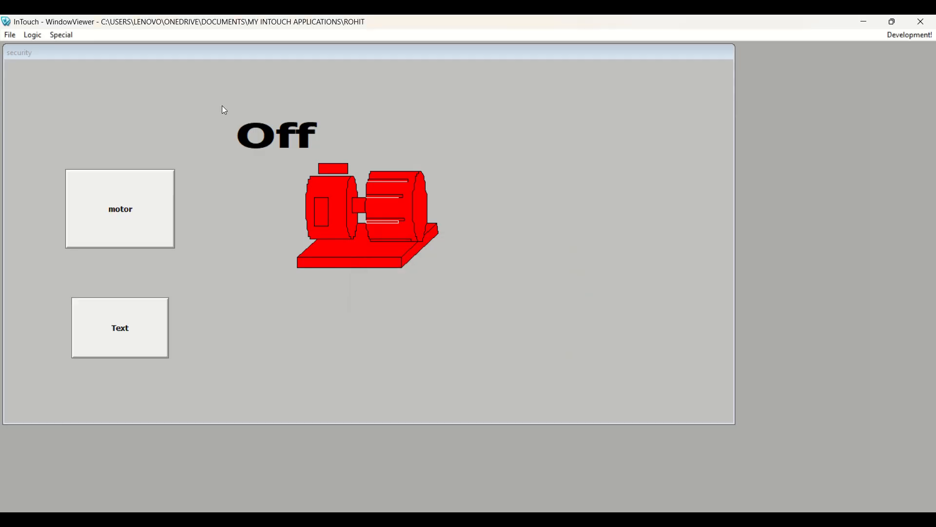